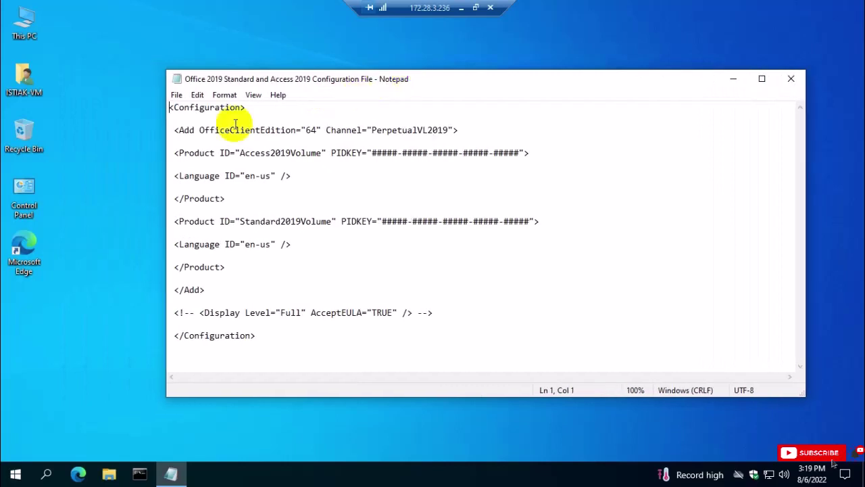
Examine the edition, channel and both product ID entries in the Office 2019 Standard and Access 2019 configuration file.
drag(251, 108, 458, 130)
click(432, 133)
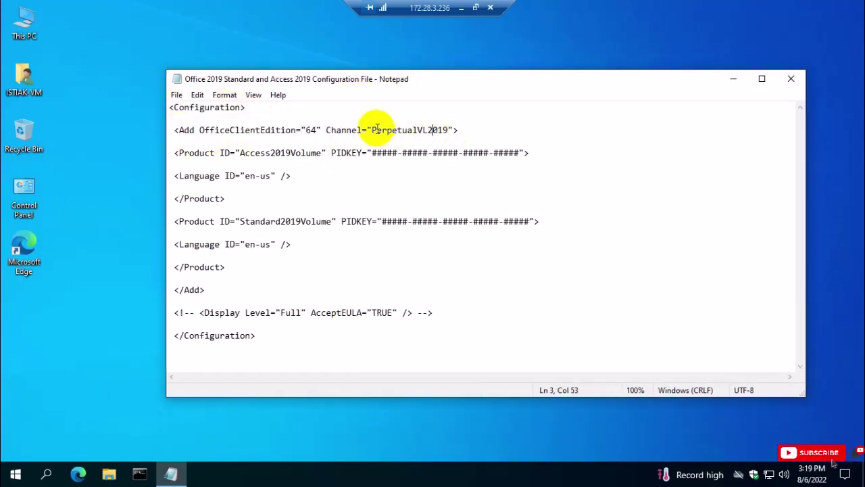
drag(373, 128, 440, 129)
click(413, 130)
drag(261, 130, 300, 128)
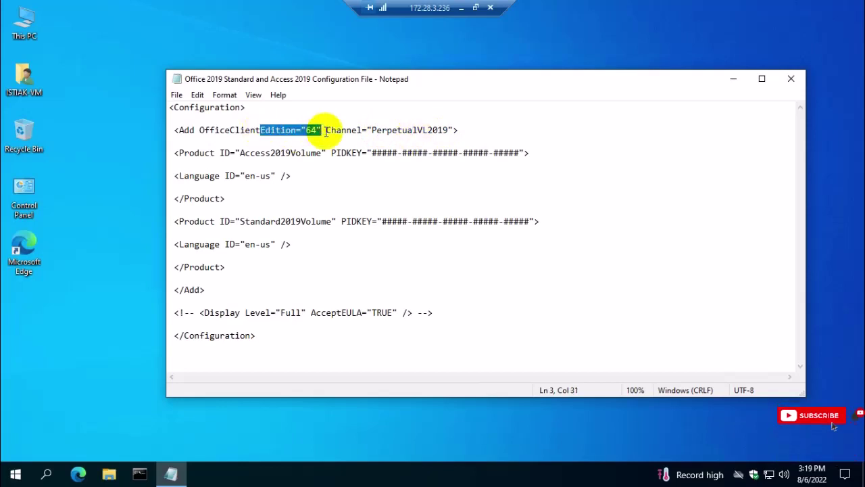
click(325, 130)
drag(240, 153, 309, 155)
click(306, 152)
drag(246, 153, 317, 154)
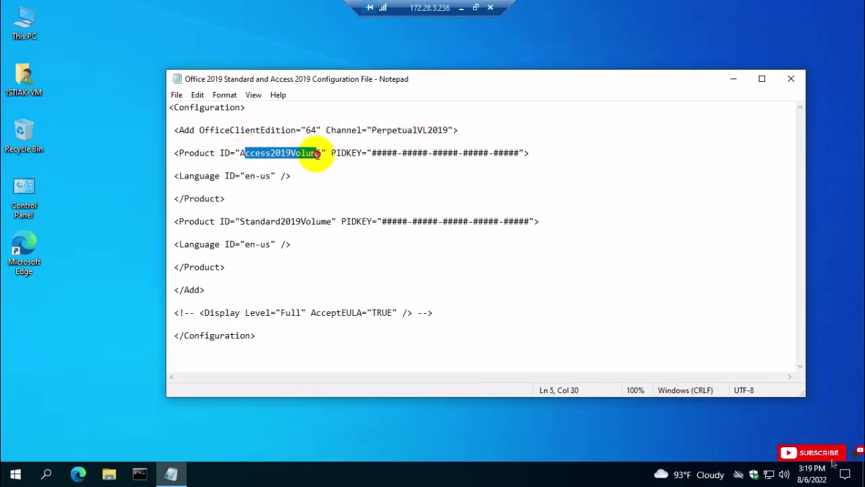
click(259, 223)
drag(239, 222, 322, 217)
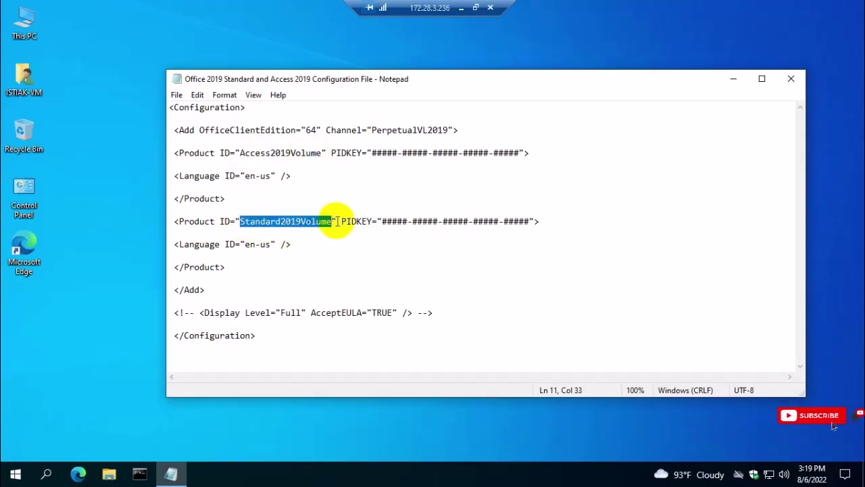
click(344, 254)
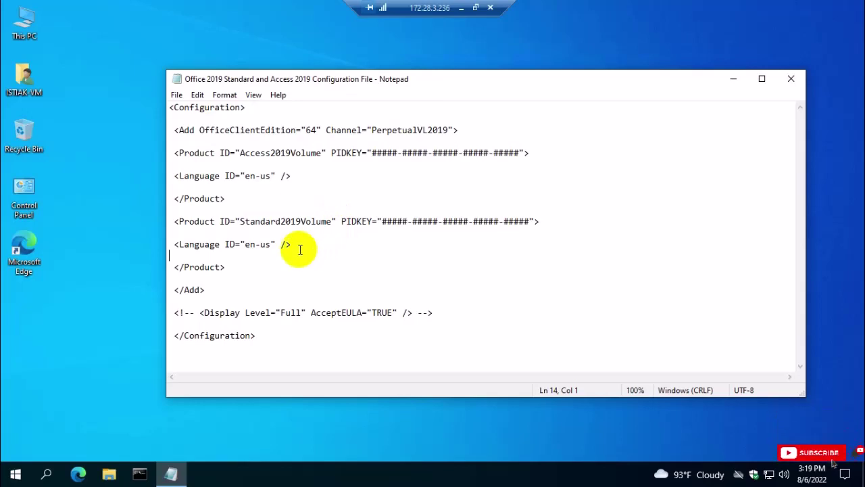
Delete the whole Standard2019Volume product block from the configuration file, along with the blank line left behind.
drag(232, 269, 171, 223)
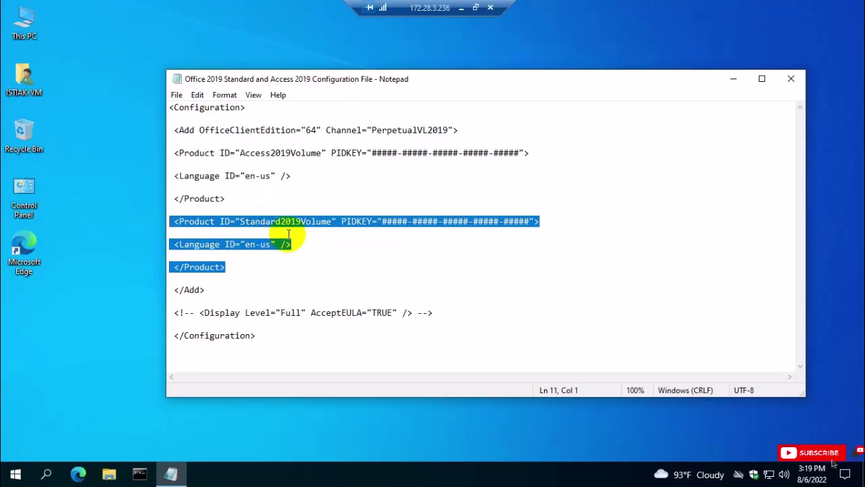
key(BackSpace)
key(BackSpace)
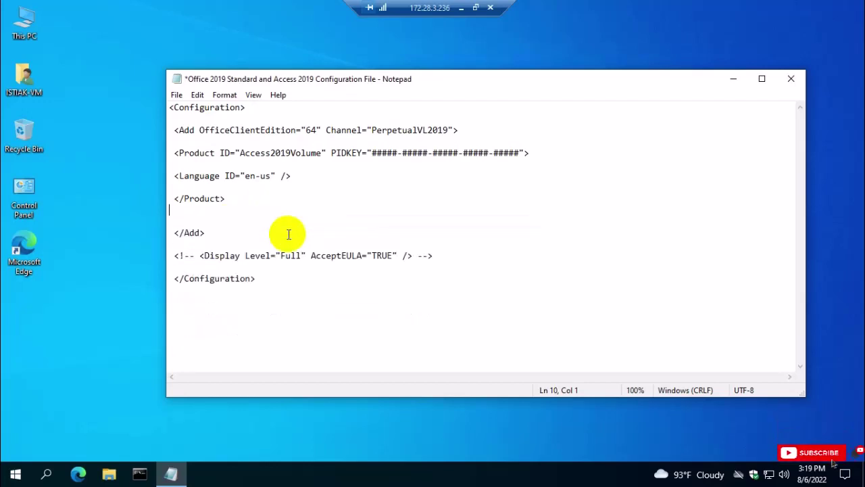
Save the edited configuration to the Desktop as a new file named "Access 2019 Configuration File.xml".
click(176, 95)
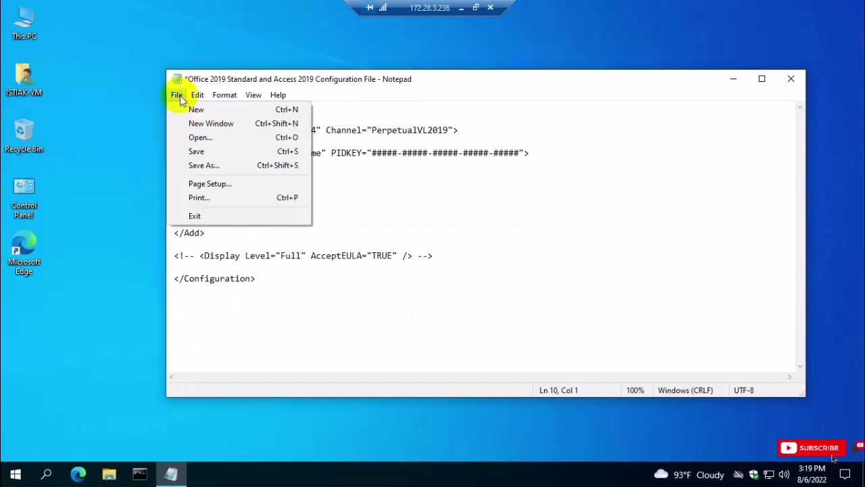
click(206, 166)
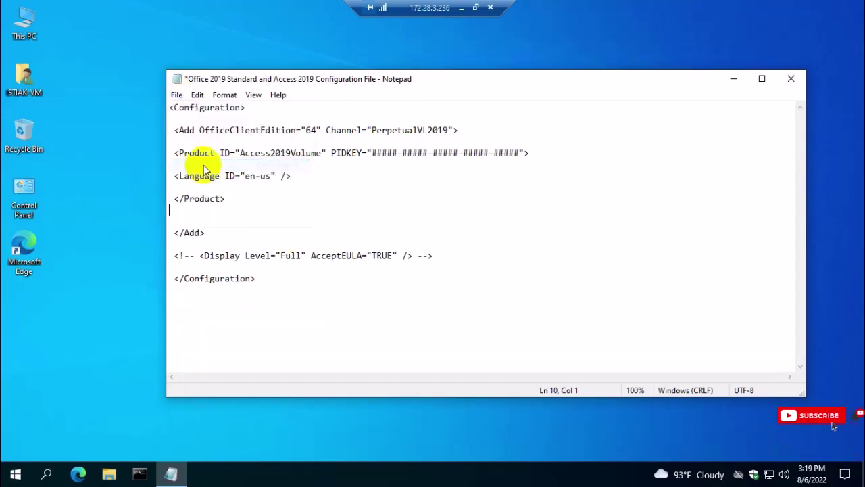
click(226, 322)
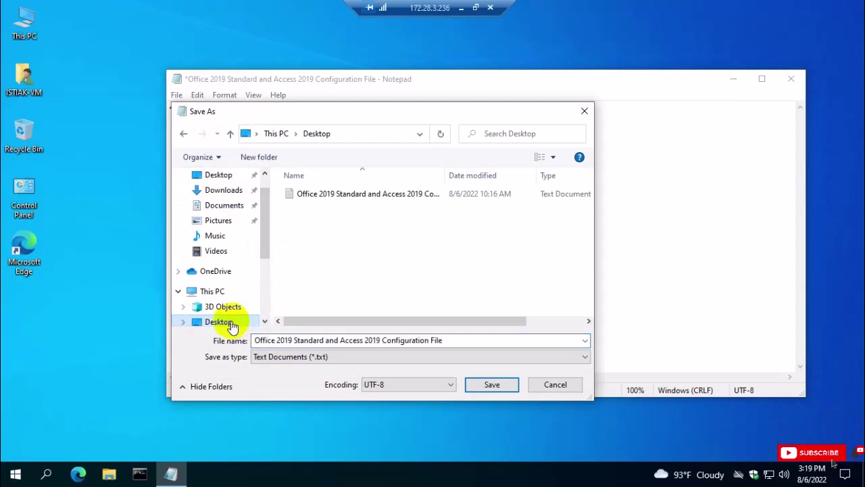
click(455, 341)
click(312, 339)
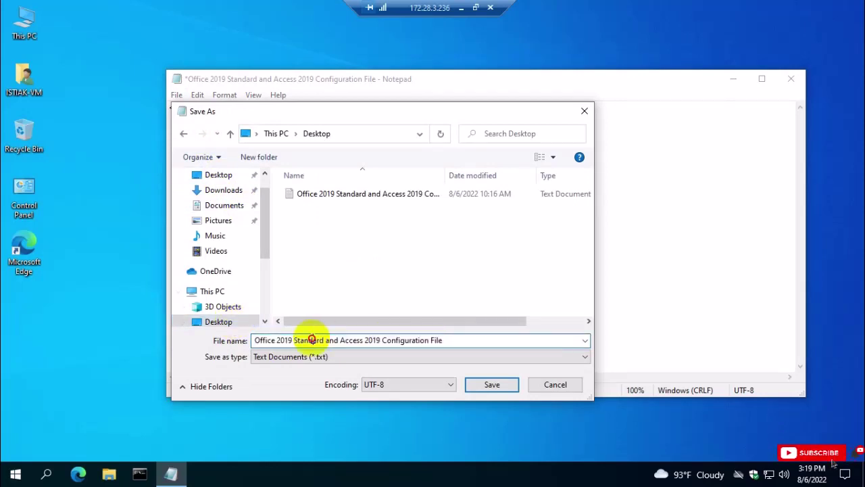
drag(323, 339, 217, 340)
key(BackSpace)
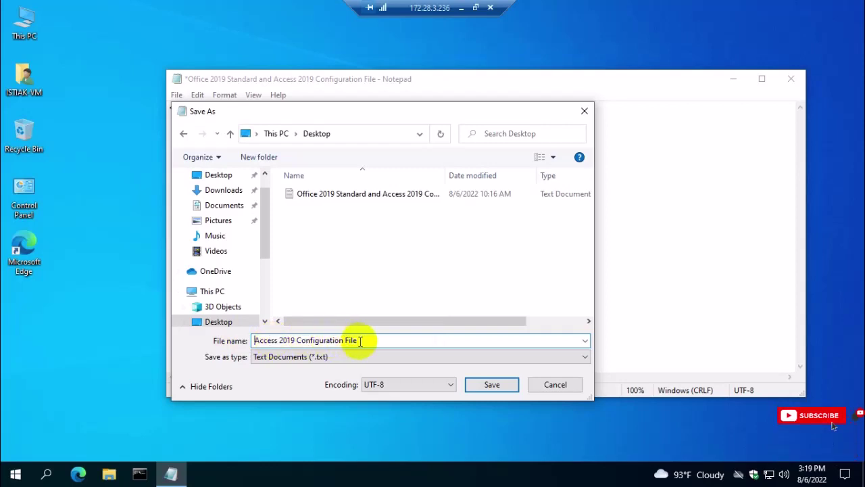
click(382, 357)
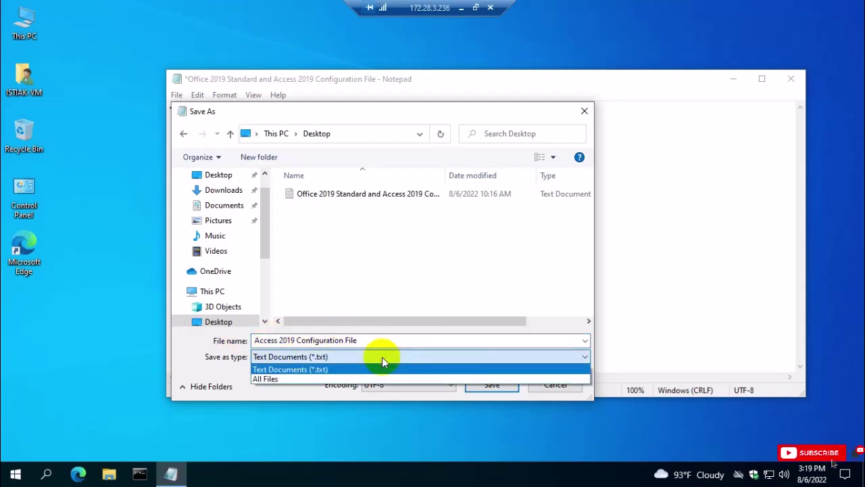
click(382, 357)
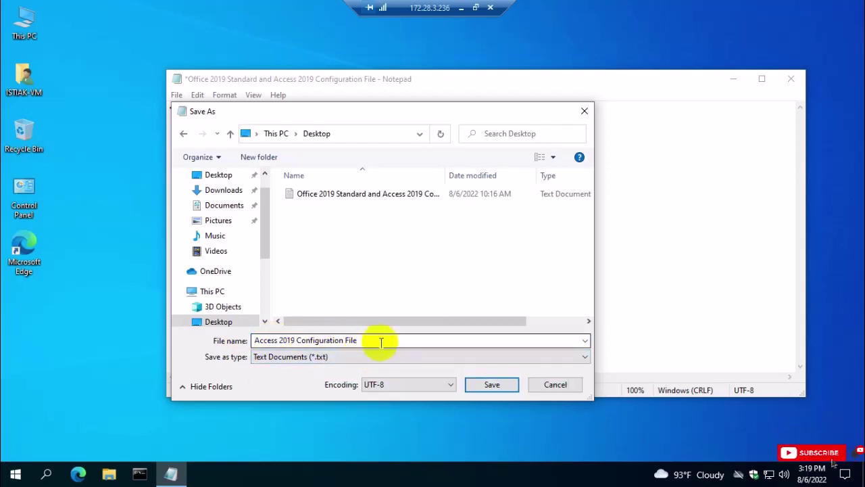
click(382, 341)
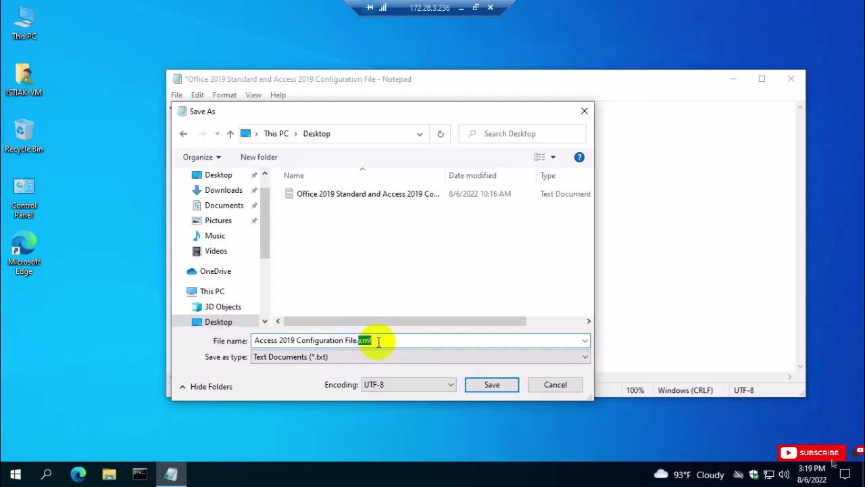
click(493, 384)
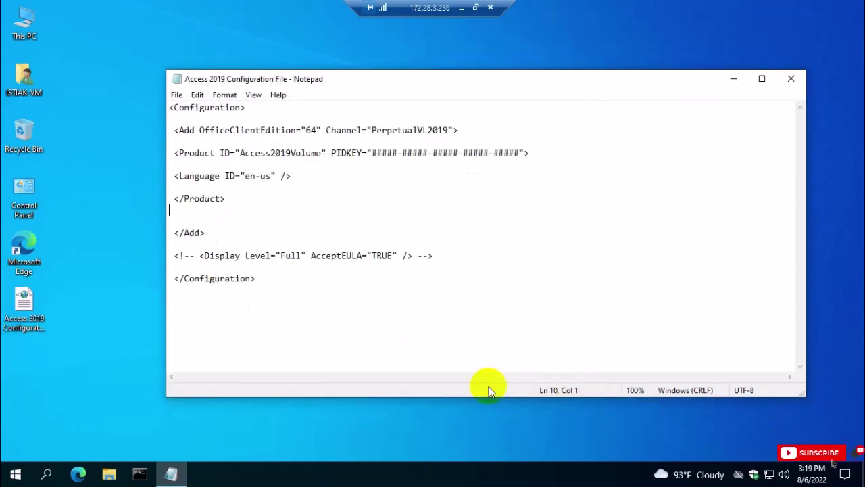
Close the text file, move the Access 2019 Configuration File icon to the middle of the desktop and refresh the desktop.
click(789, 80)
drag(23, 301, 430, 175)
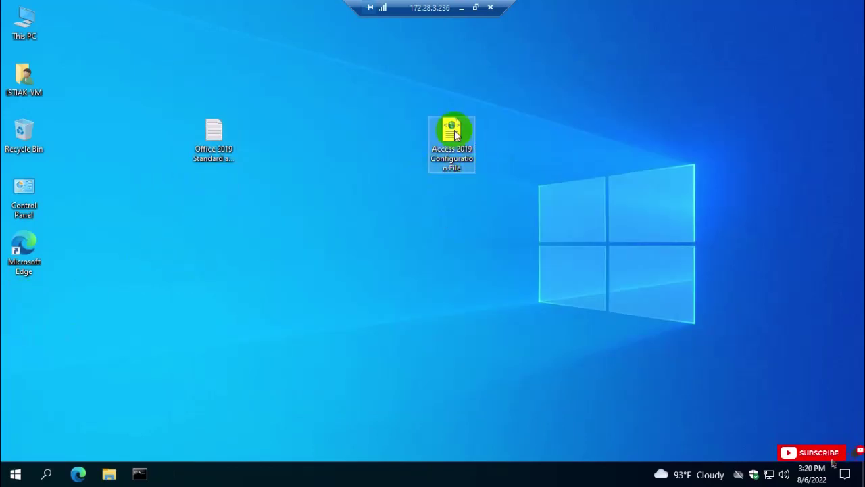
right_click(512, 173)
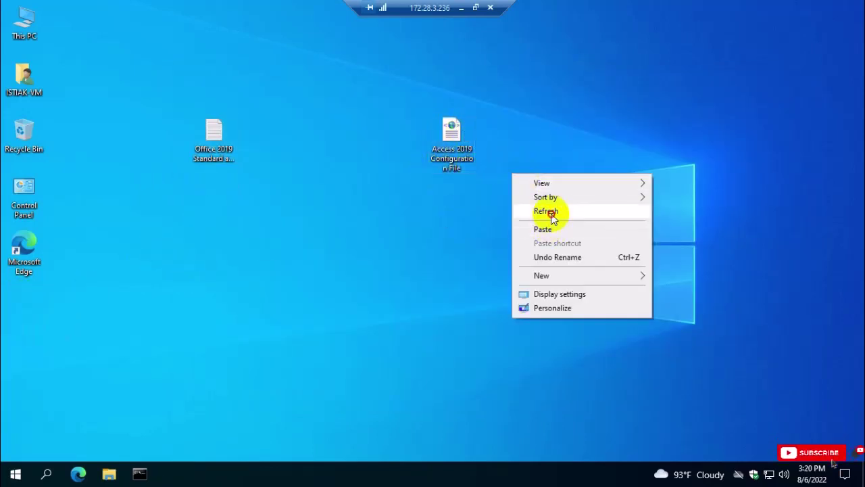
click(546, 211)
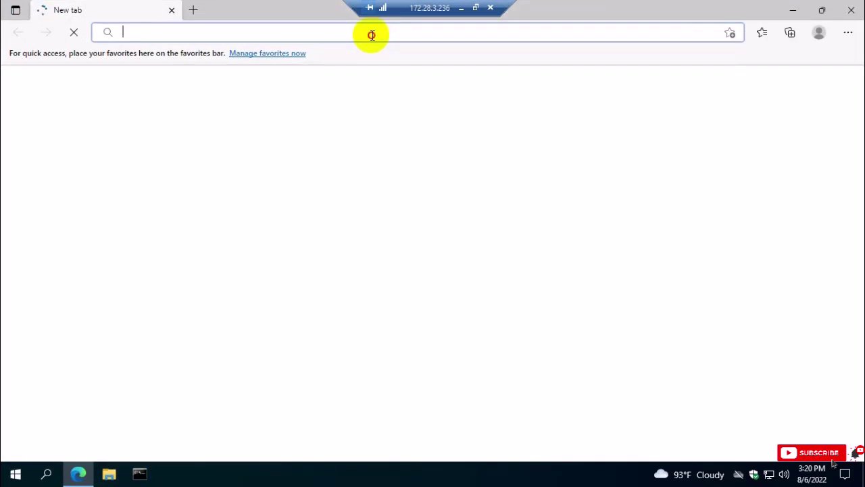
Open config.office.com in Microsoft Edge to view the Microsoft 365 Apps admin center.
text(con)
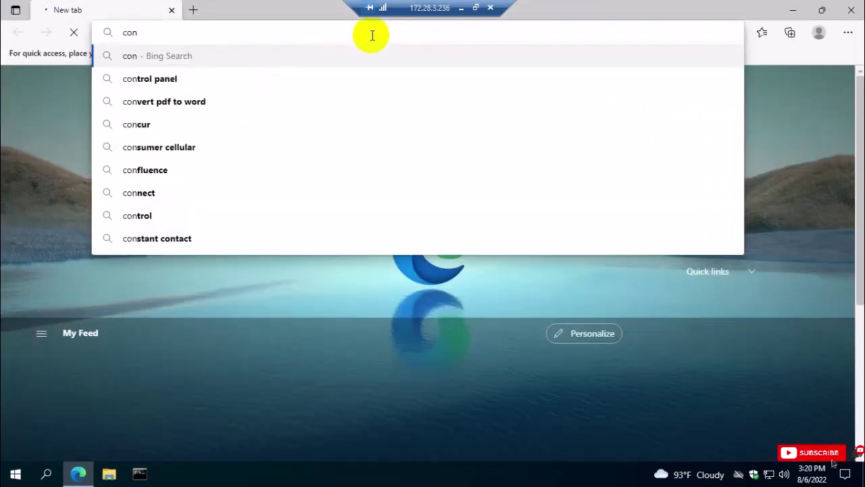
text(fig)
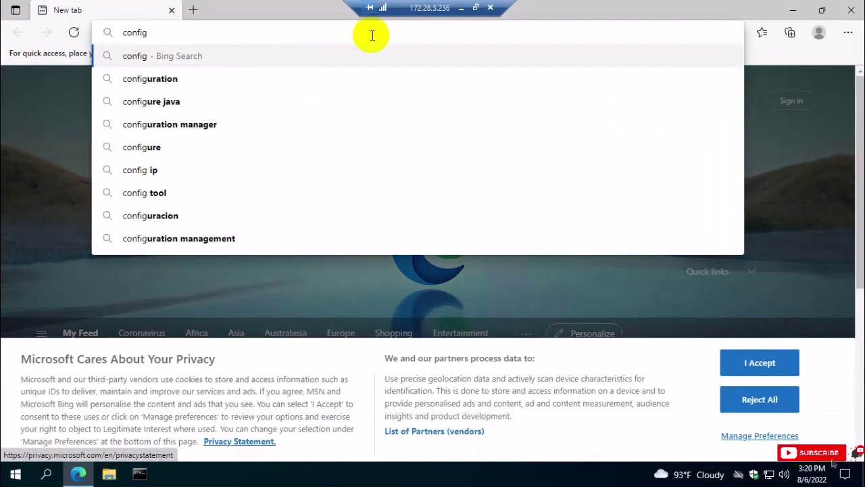
text(.office.com)
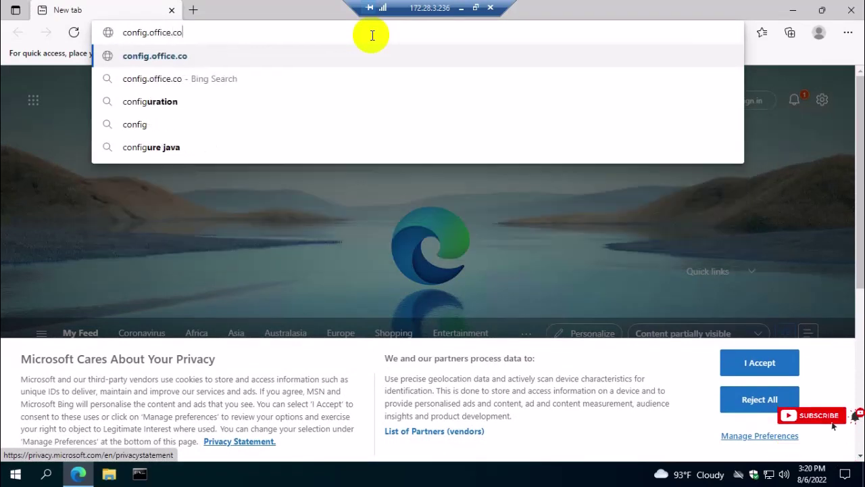
key(Return)
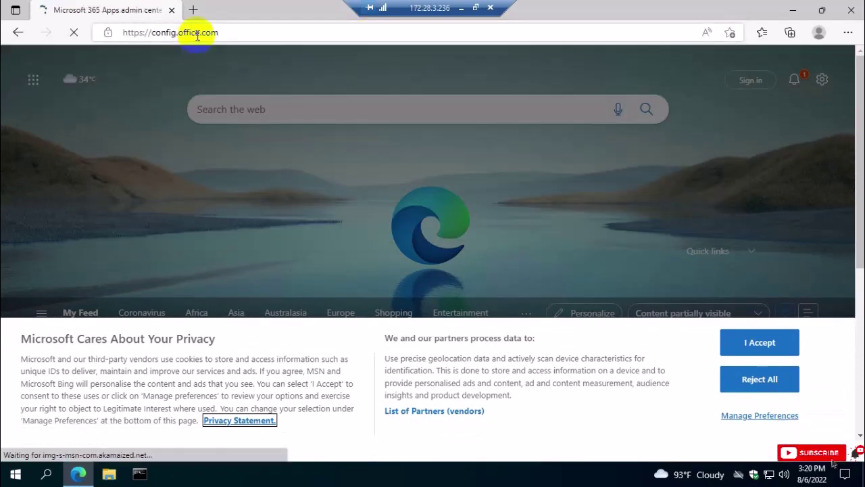
drag(218, 31, 124, 32)
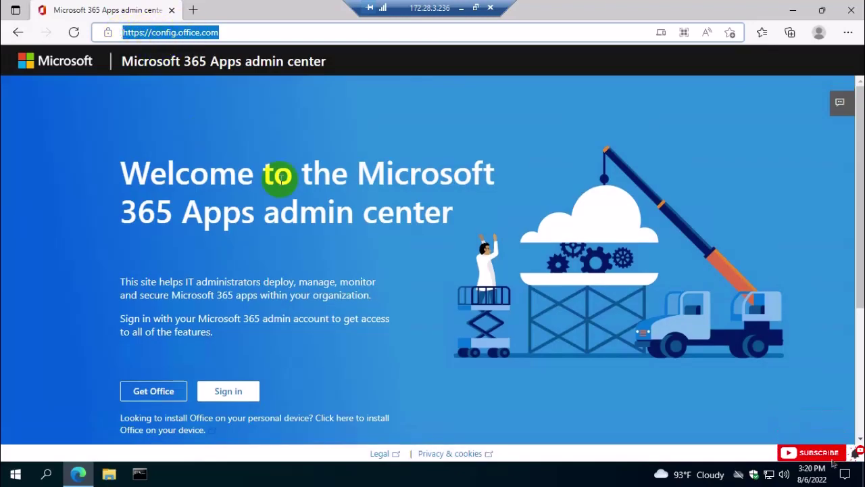
Start creating a new Office deployment configuration without signing in.
click(263, 308)
scroll(262, 307, down, 2)
scroll(262, 308, down, 1)
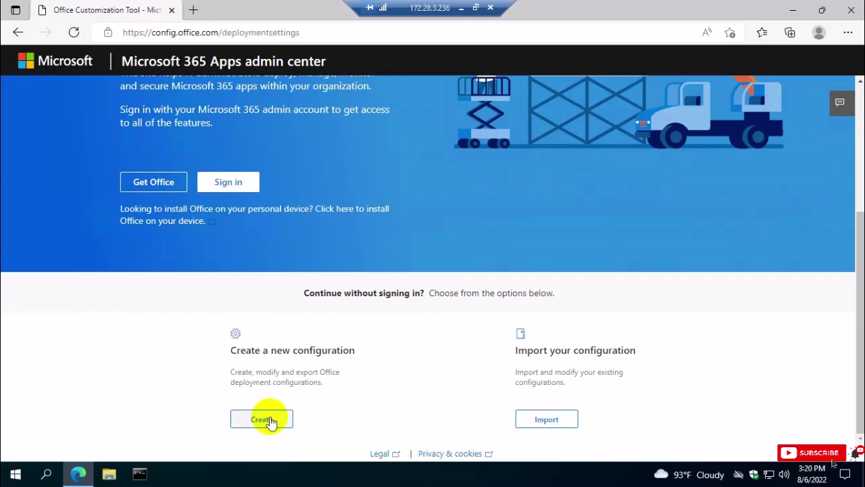
click(269, 419)
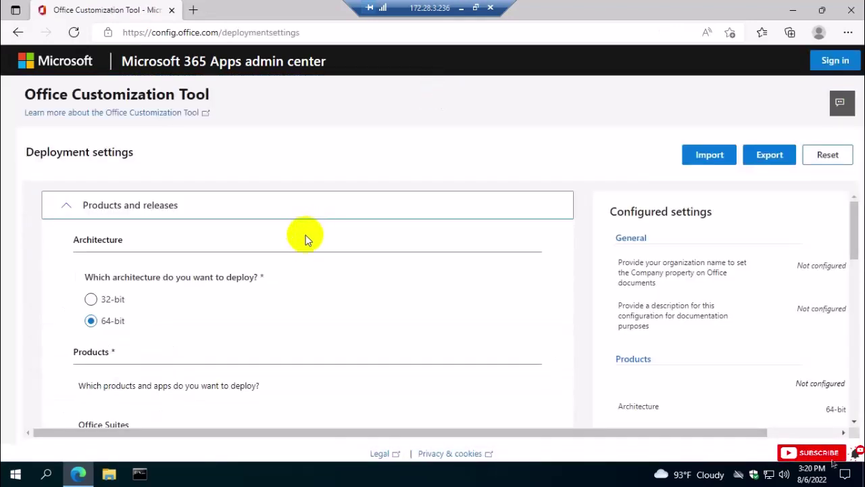
Look through the deployment settings of the Office Customization Tool and close the browser.
scroll(294, 284, down, 4)
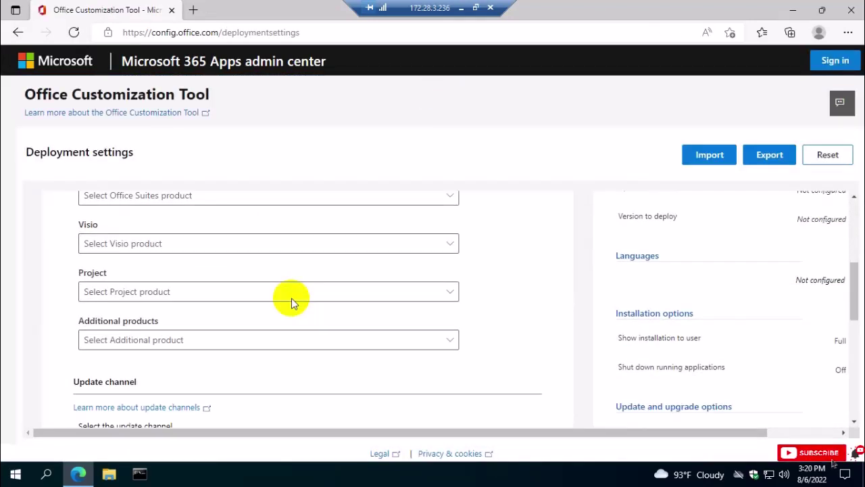
scroll(291, 304, down, 10)
scroll(291, 304, up, 20)
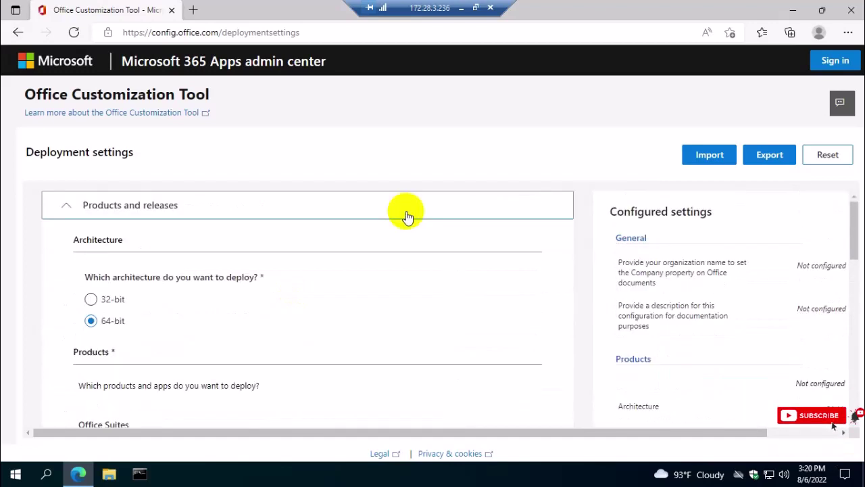
click(853, 9)
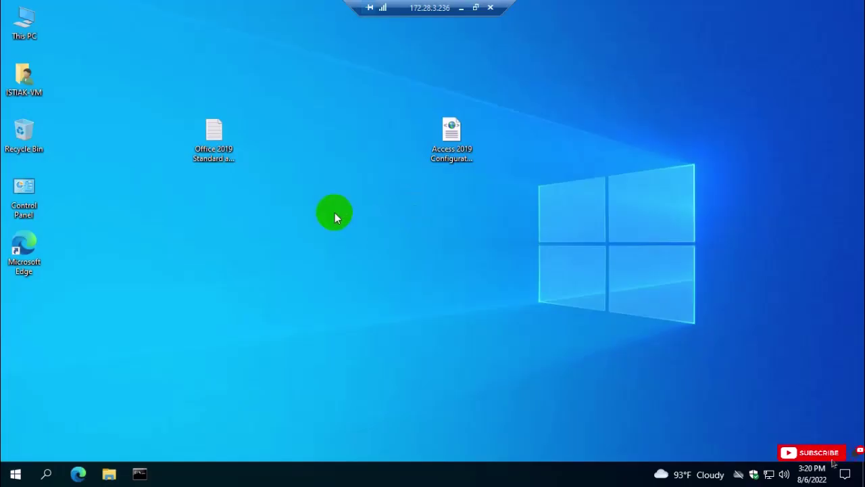
Shift the Access configuration file on the desktop, then search the web in Microsoft Edge for "office deployment tool" and view the results.
drag(452, 135, 410, 143)
click(78, 473)
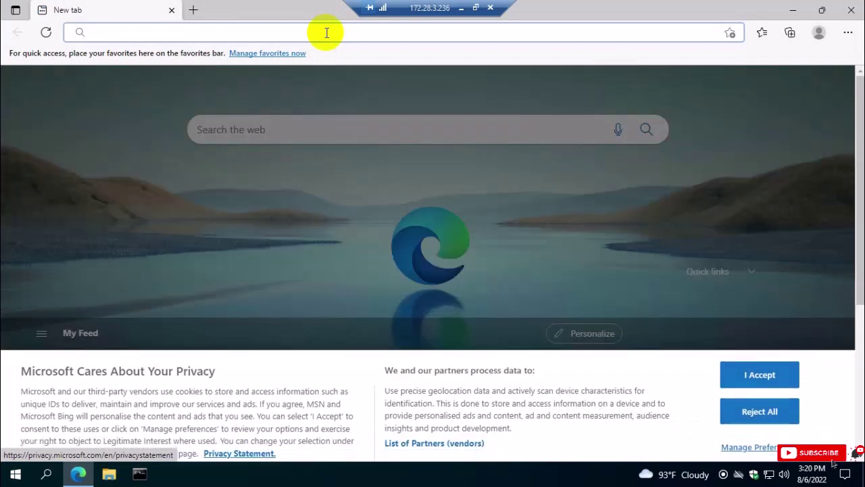
text(office d)
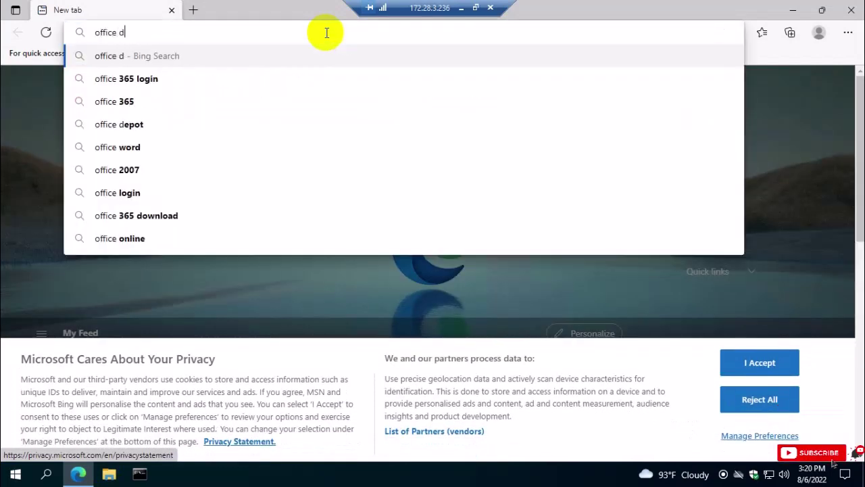
text(e)
text(plo)
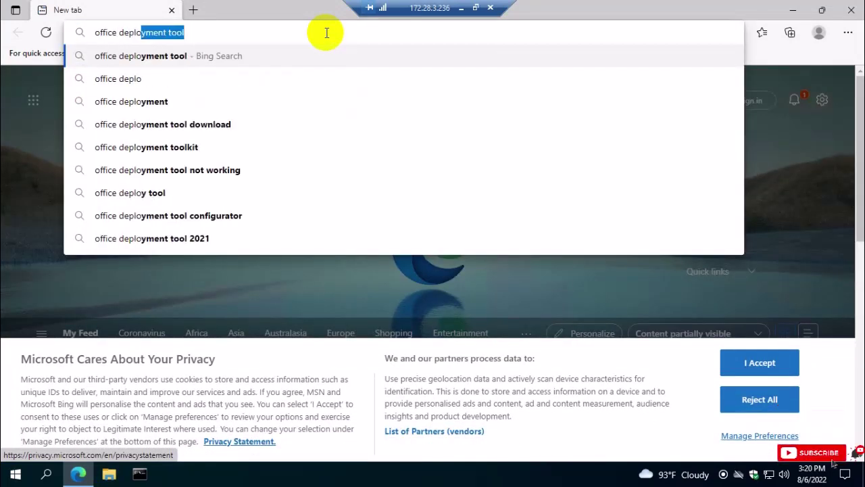
text(yment)
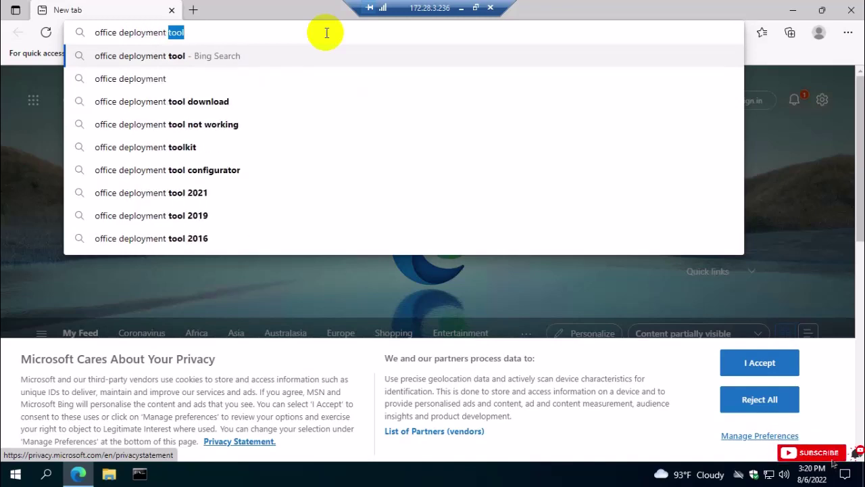
key(Return)
drag(232, 71, 123, 72)
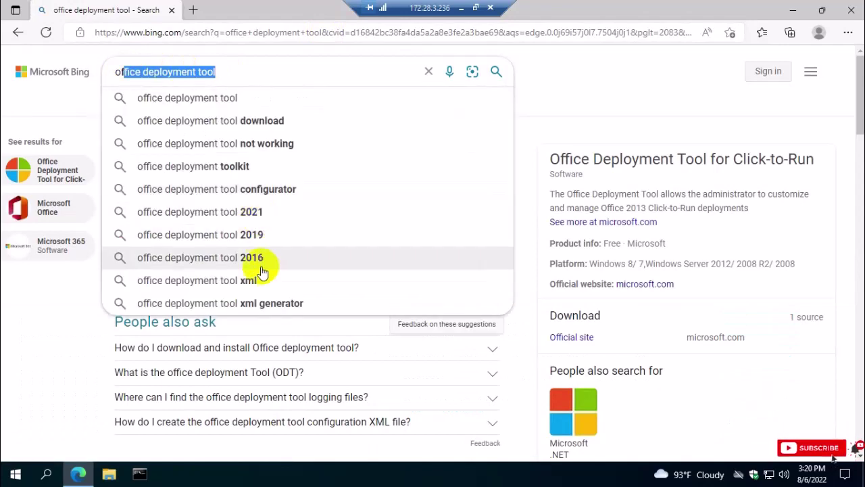
click(573, 141)
scroll(271, 193, down, 2)
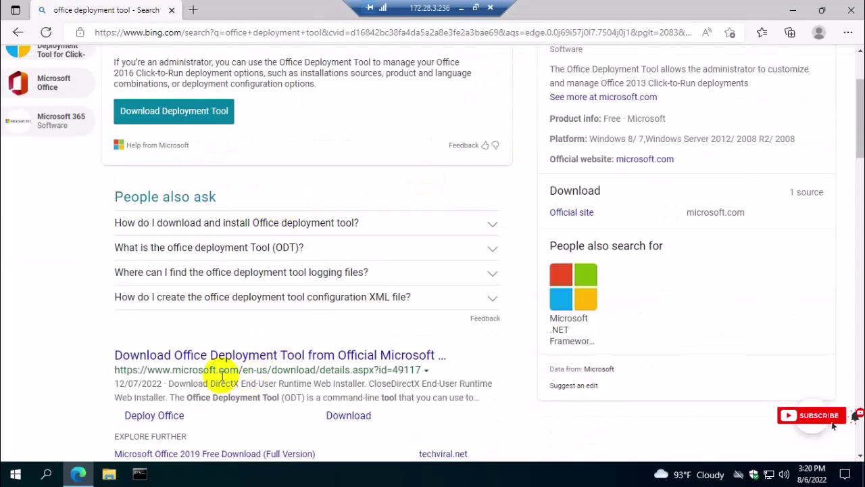
Open Microsoft's official Office Deployment Tool page from the search results and download the tool in English.
scroll(193, 357, down, 1)
drag(108, 291, 232, 291)
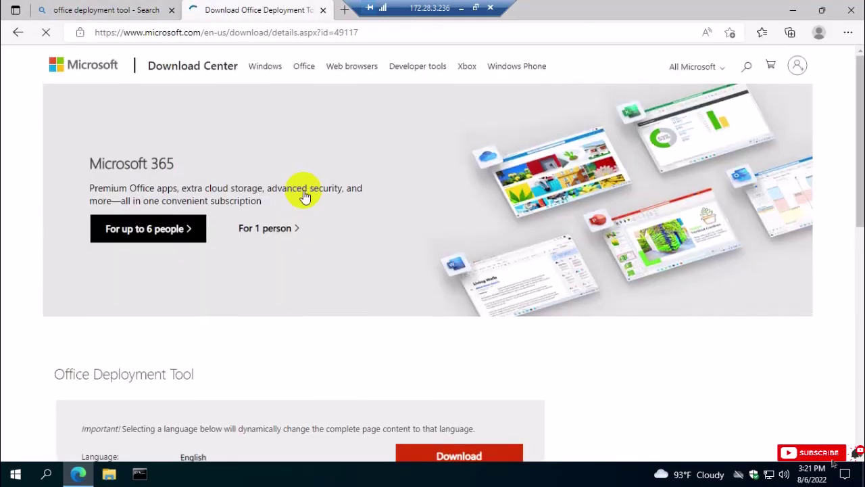
scroll(299, 230, down, 1)
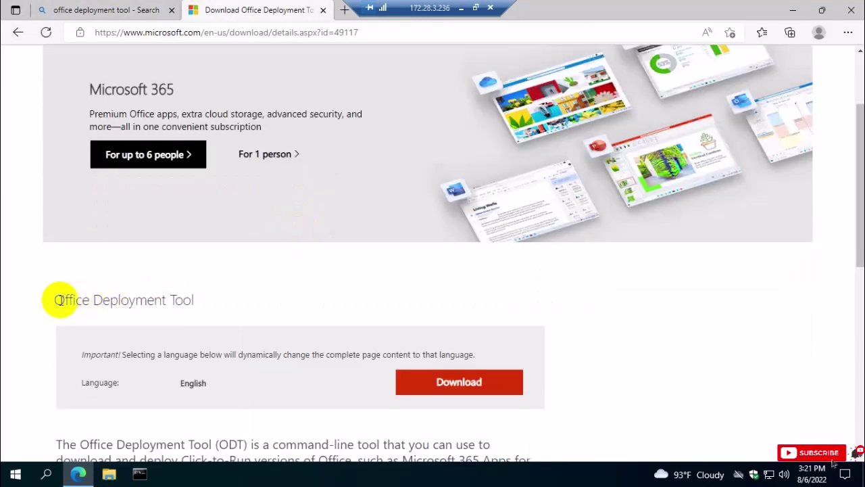
drag(49, 300, 195, 300)
click(446, 381)
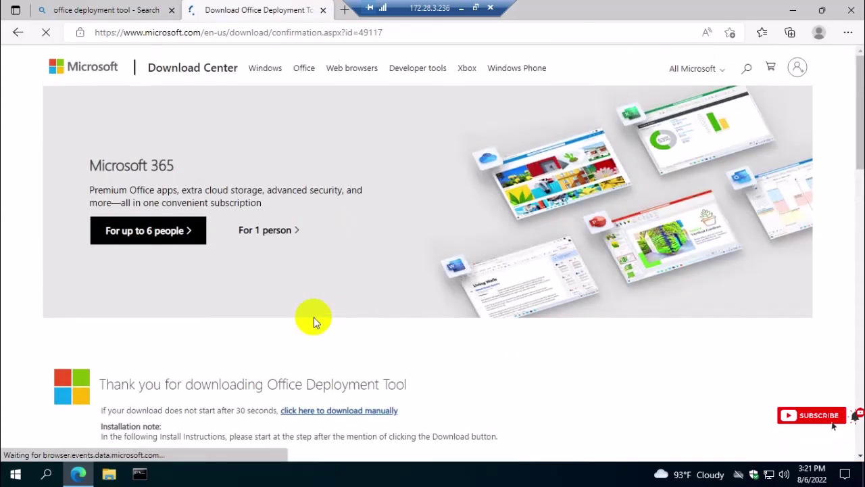
scroll(313, 320, down, 2)
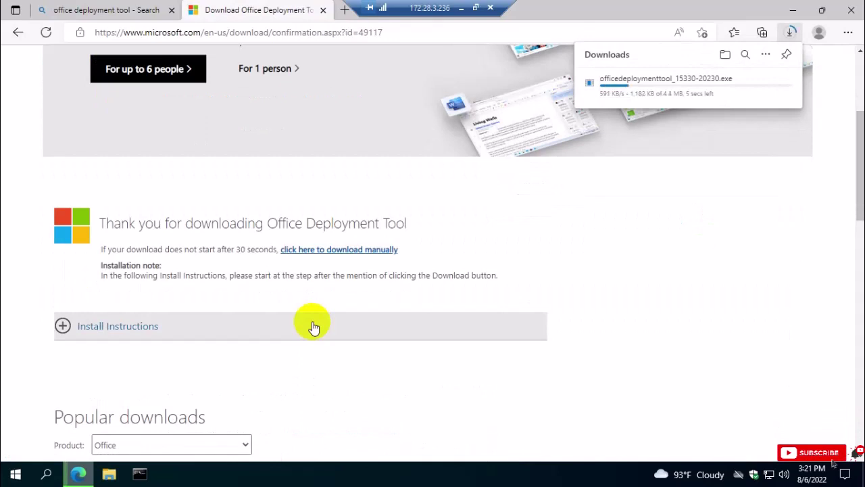
mouse_move(661, 77)
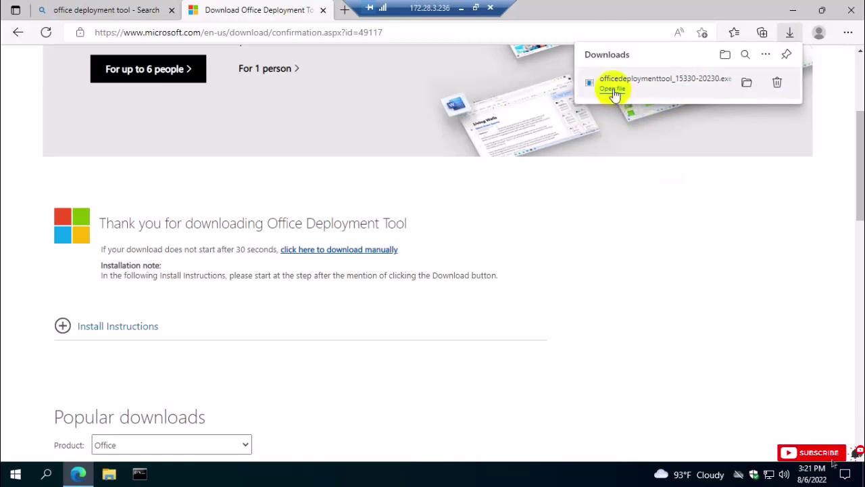
Show the downloaded officedeploymenttool file in its folder, then rearrange the Office 2019 Standard and Access 2019 configuration files on the desktop.
click(745, 83)
click(795, 11)
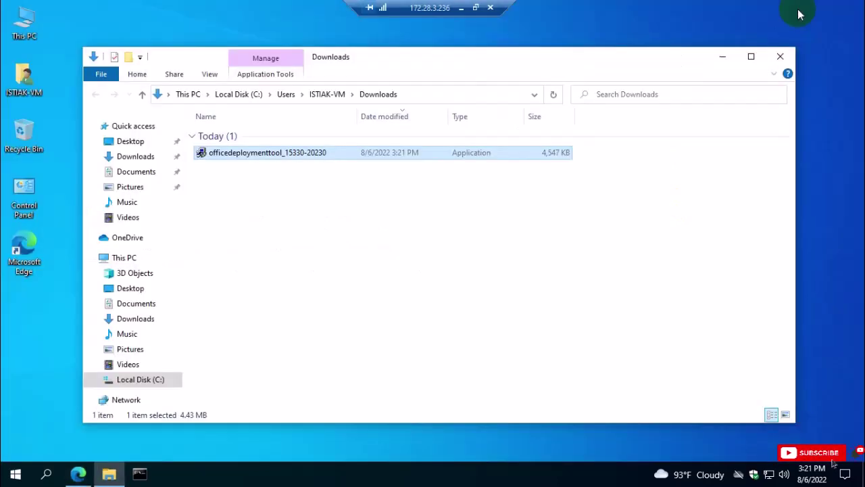
drag(796, 288, 651, 288)
drag(359, 62, 529, 58)
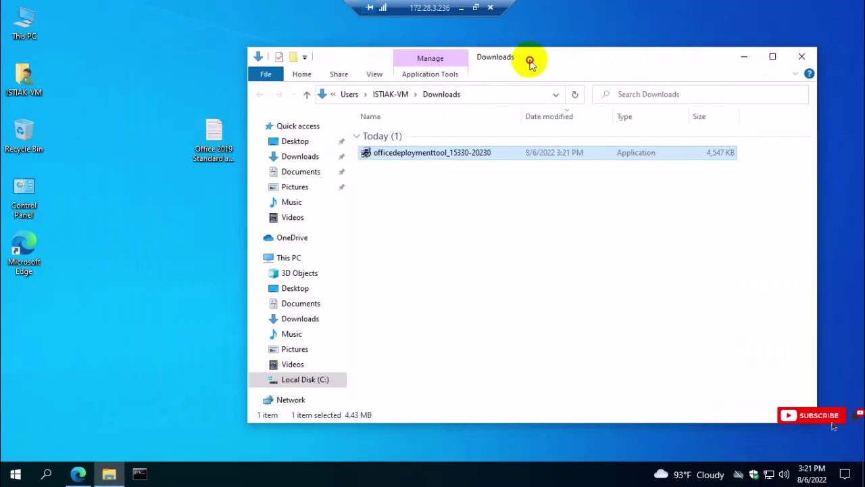
drag(213, 139, 28, 315)
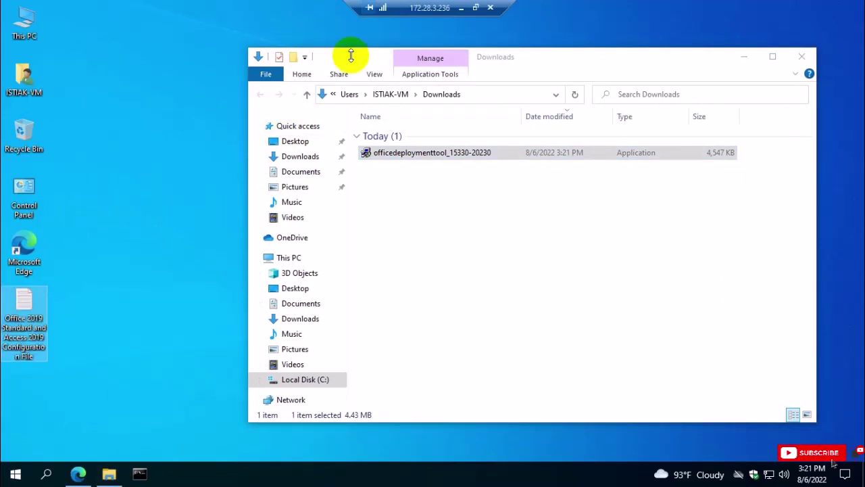
drag(359, 60, 525, 73)
click(406, 140)
drag(407, 144, 124, 70)
drag(575, 71, 379, 57)
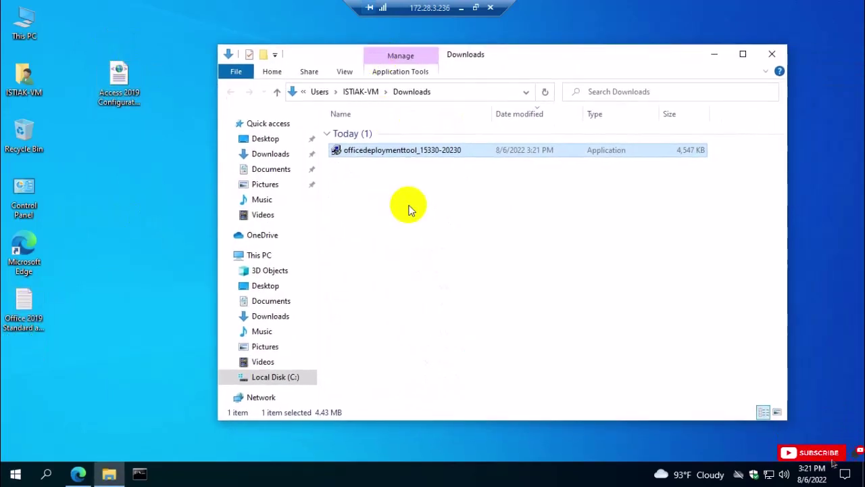
right_click(421, 157)
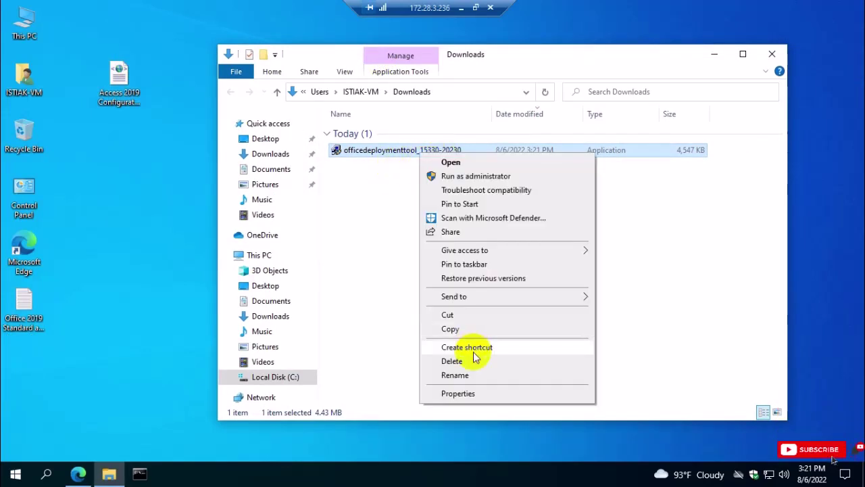
click(474, 164)
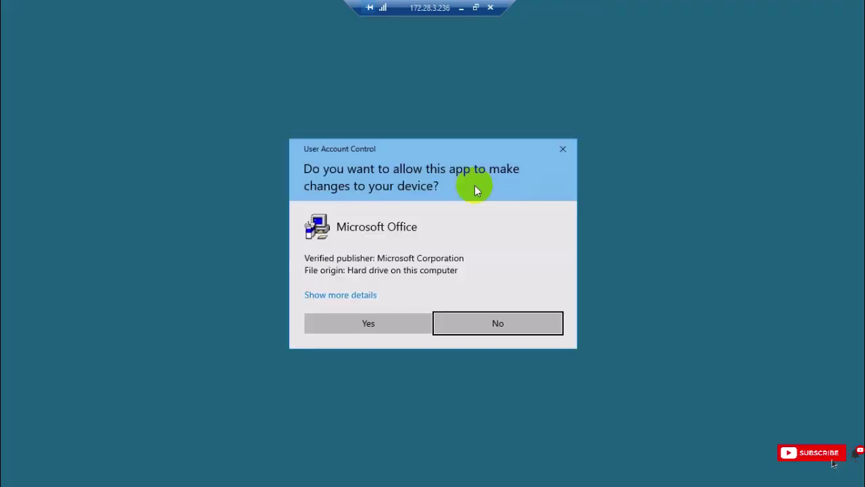
click(379, 321)
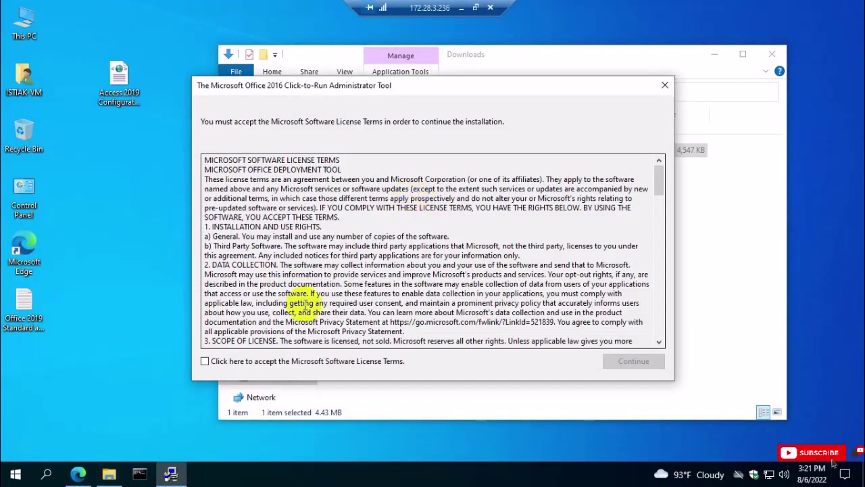
click(269, 361)
click(613, 361)
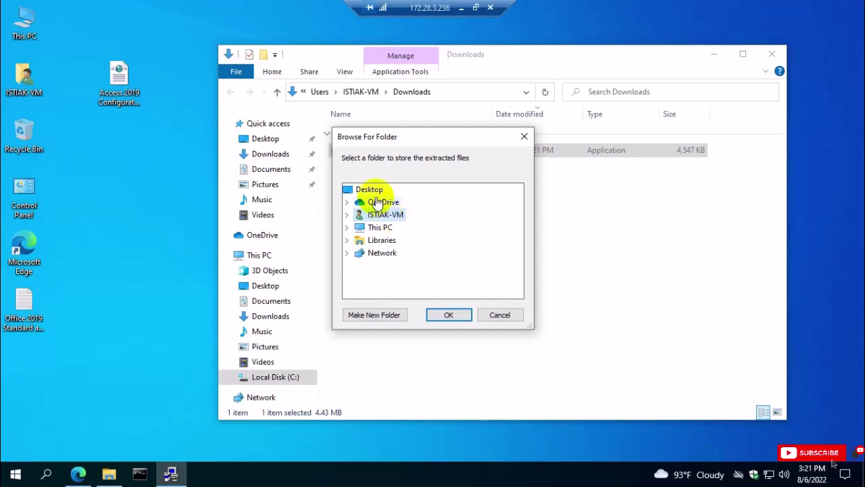
Make a new desktop folder named Access 2019, extract the deployment tool files, and close the Downloads folder.
click(391, 315)
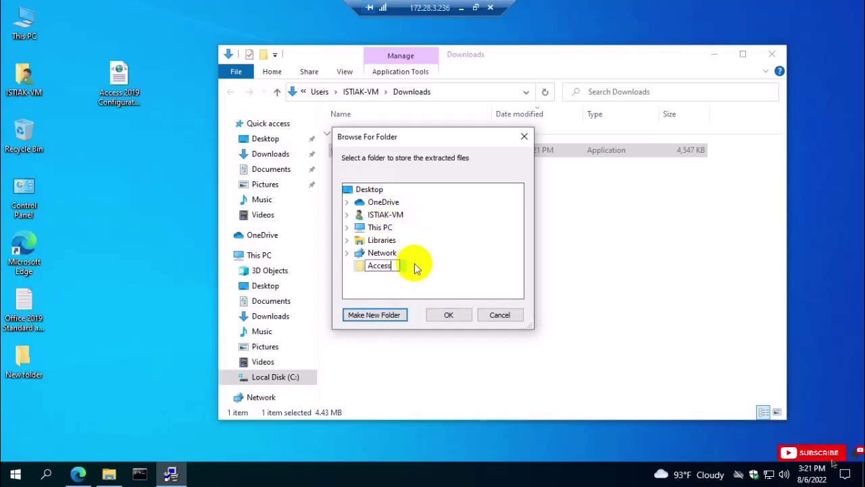
text(Access 2019)
click(462, 322)
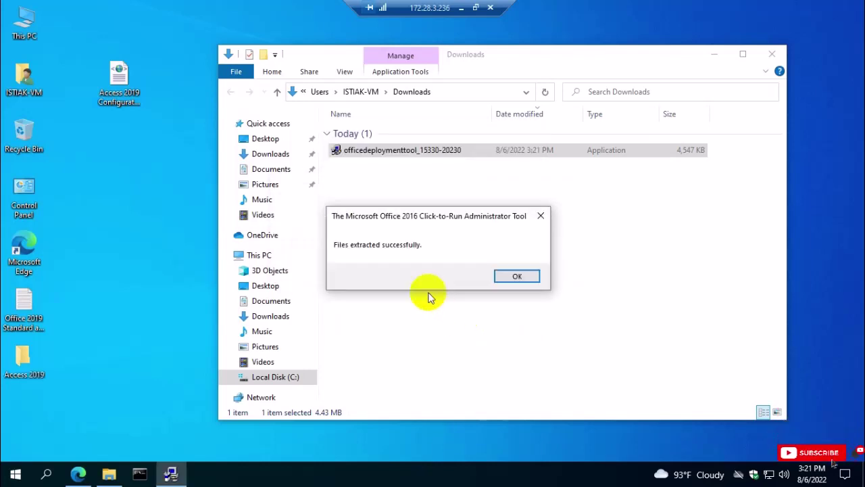
click(515, 277)
click(772, 54)
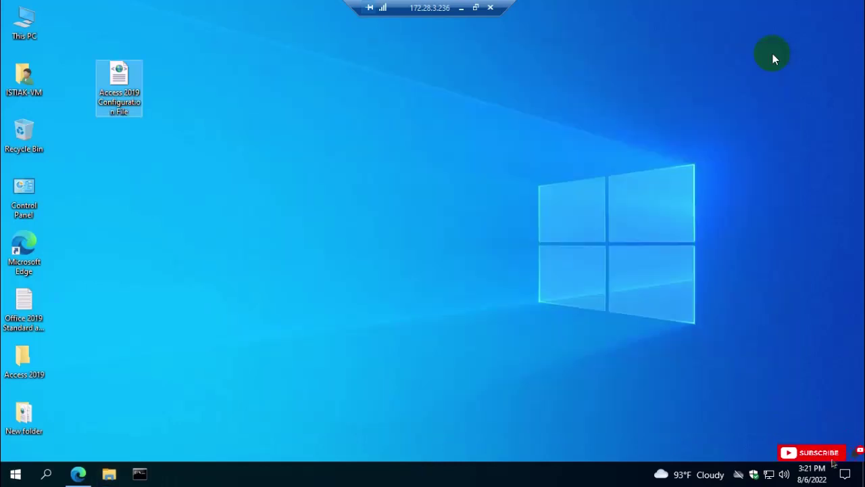
Check the contents of the Access 2019 folder and place it beside New folder in the middle of the desktop.
click(26, 417)
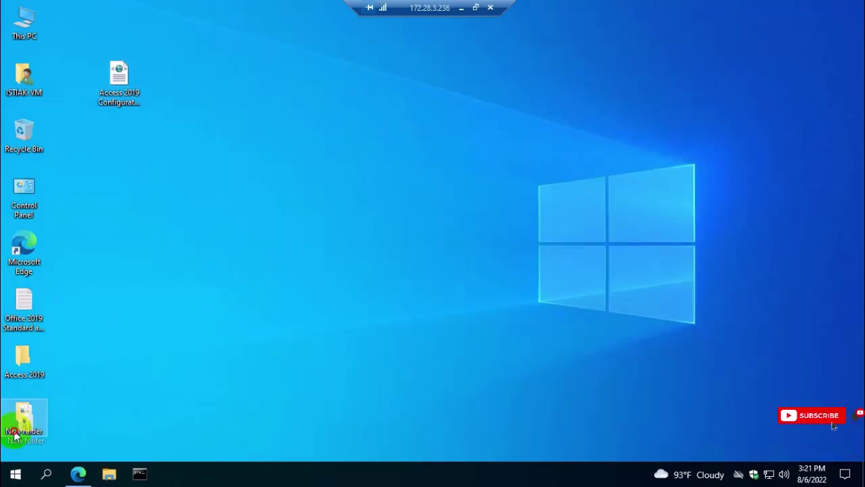
drag(29, 372, 375, 140)
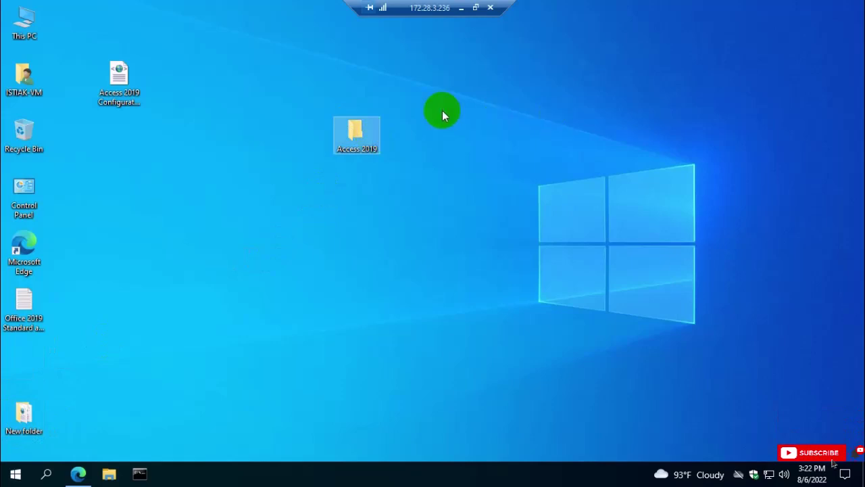
right_click(442, 111)
click(494, 147)
double_click(350, 135)
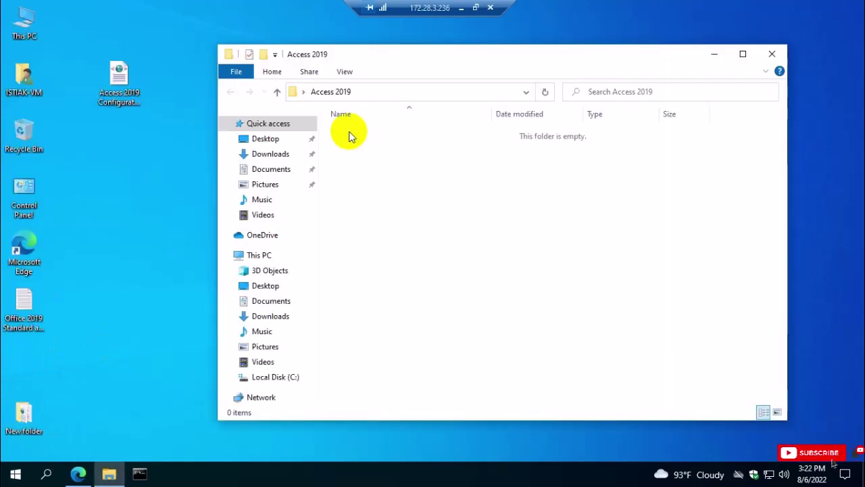
click(769, 52)
drag(23, 423, 444, 166)
drag(23, 364, 453, 196)
drag(62, 256, 403, 198)
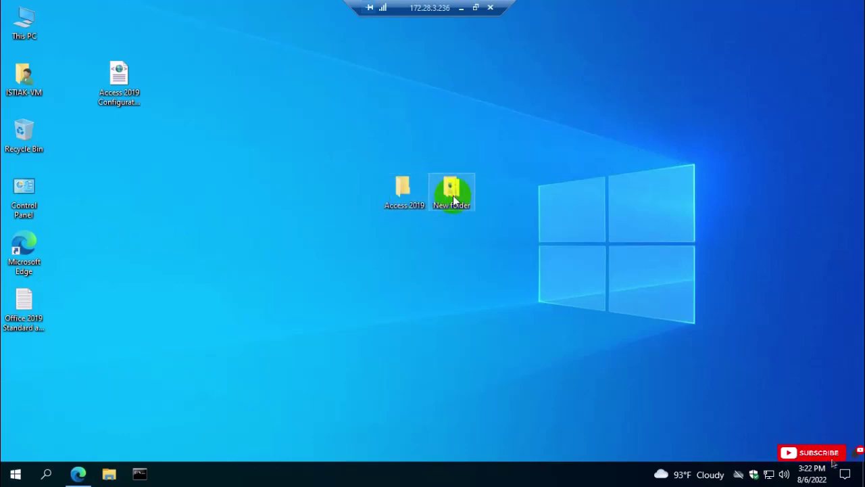
Move the setup application from New folder into the Access 2019 folder.
double_click(452, 197)
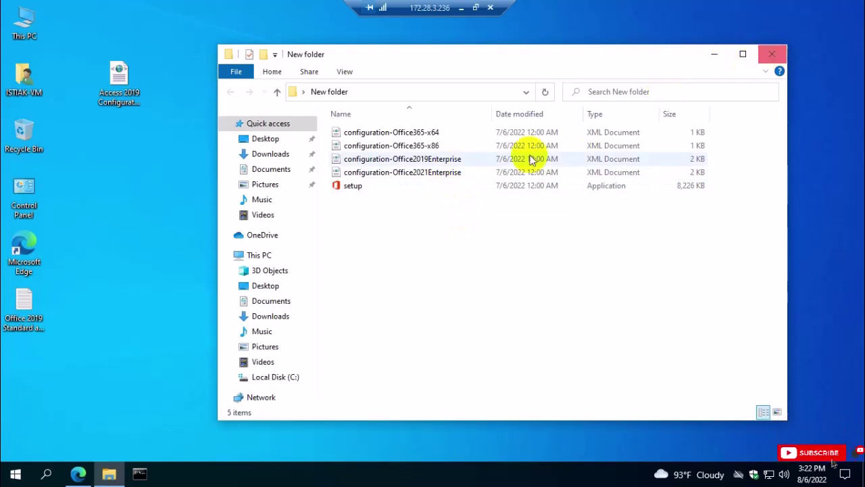
click(358, 189)
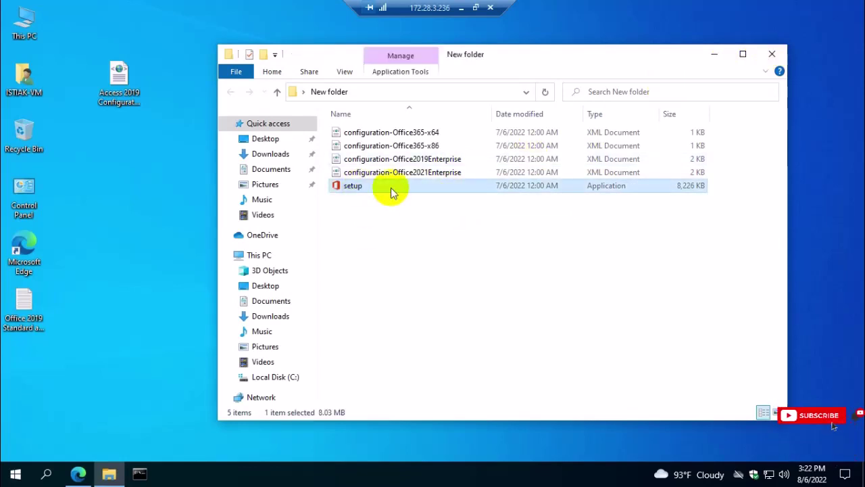
right_click(366, 189)
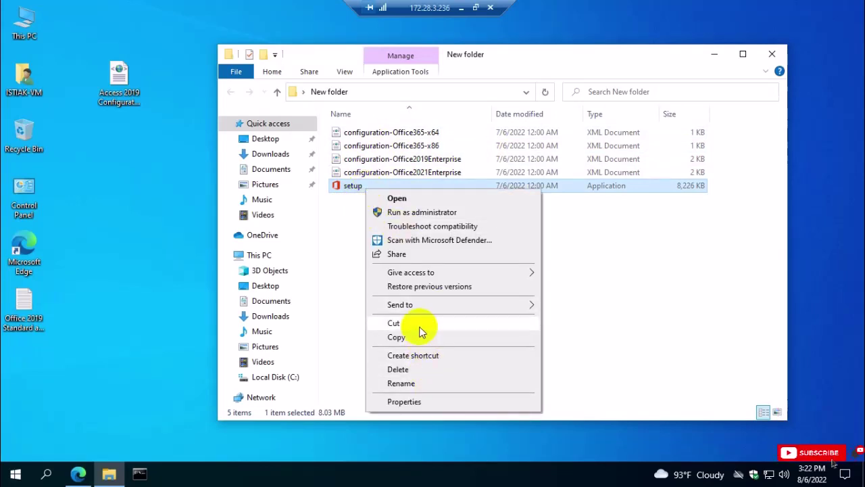
click(419, 325)
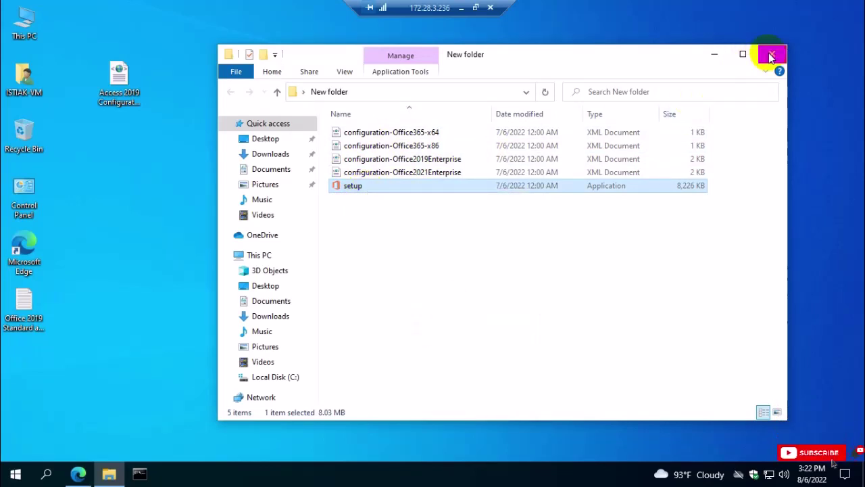
click(771, 55)
drag(406, 206, 355, 135)
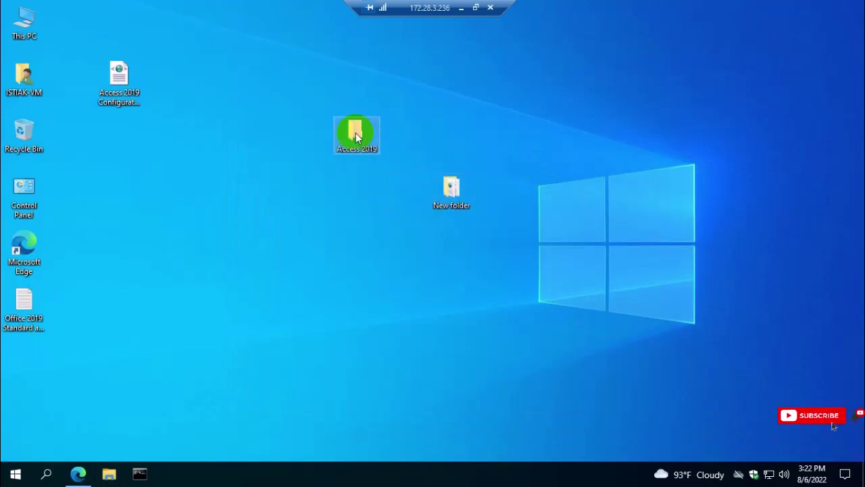
double_click(357, 134)
click(418, 268)
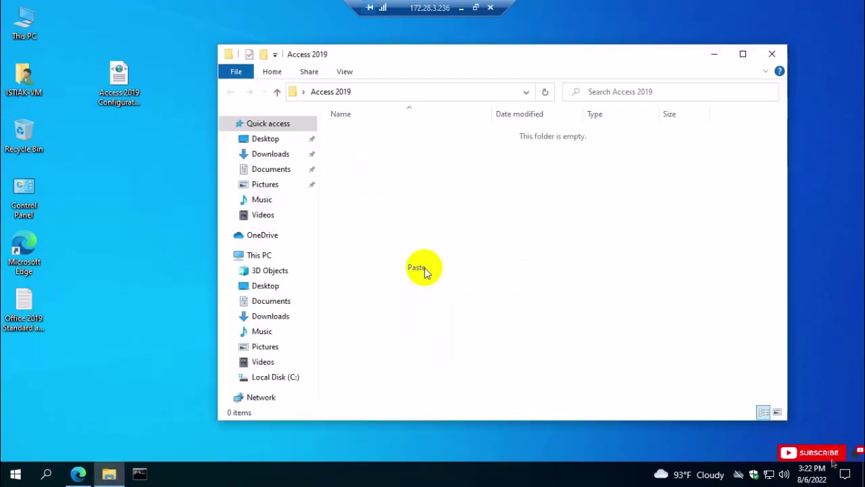
click(772, 54)
Delete New folder from the desktop.
click(454, 192)
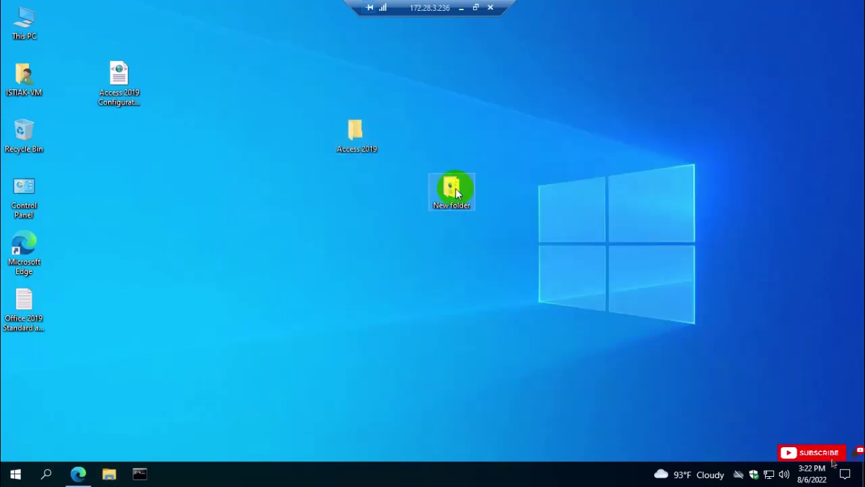
right_click(454, 192)
click(491, 382)
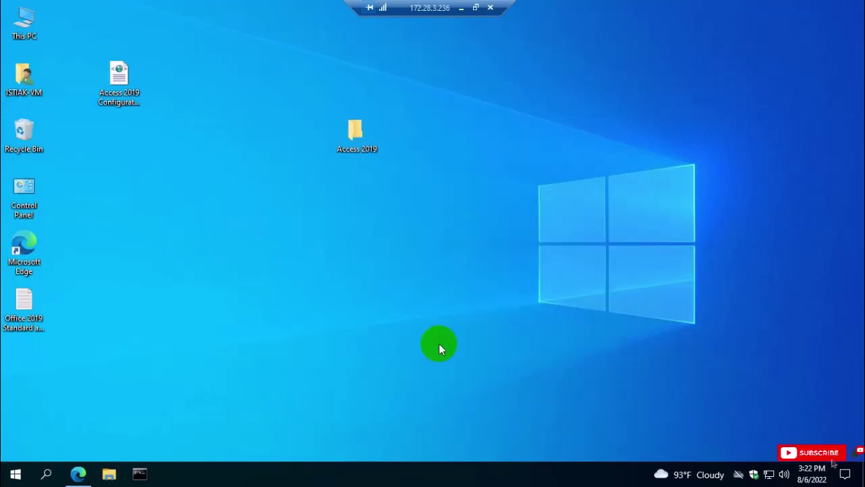
Move the Access 2019 Configuration File from the desktop into the Access 2019 folder.
drag(124, 92, 259, 131)
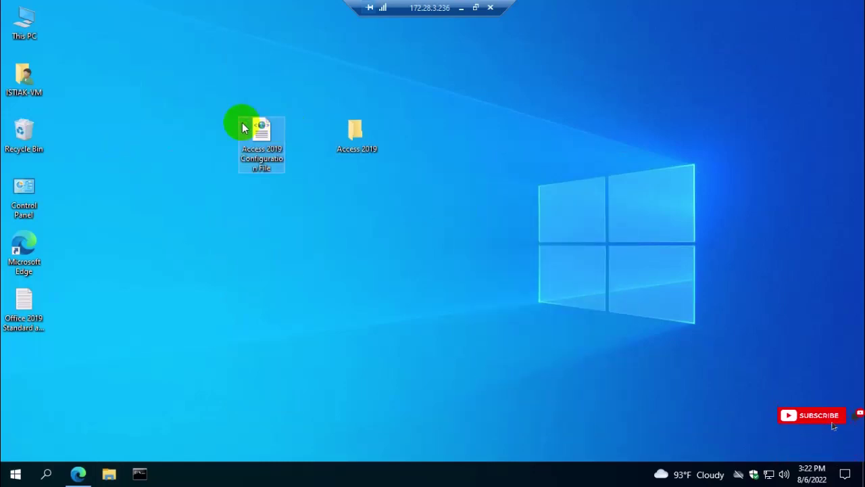
double_click(356, 128)
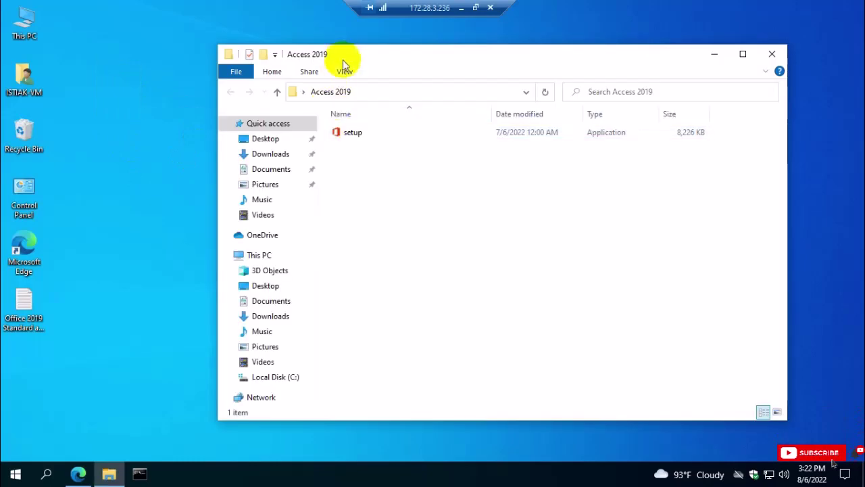
drag(343, 64, 492, 68)
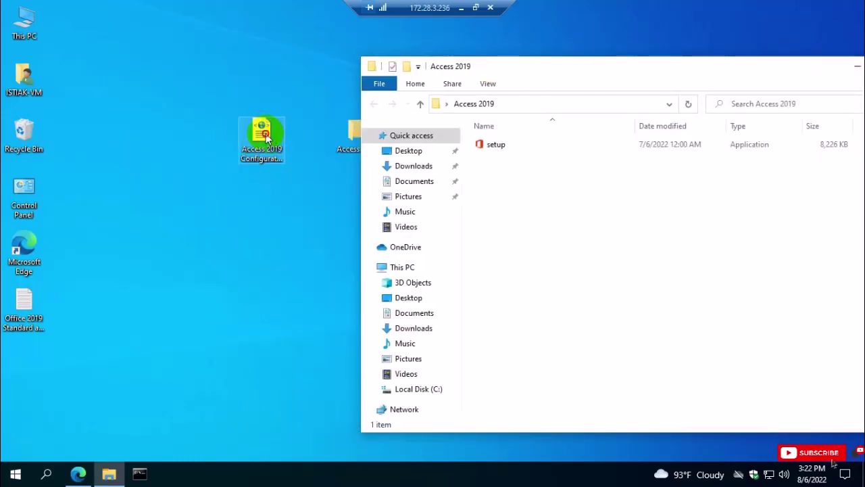
drag(260, 139, 575, 194)
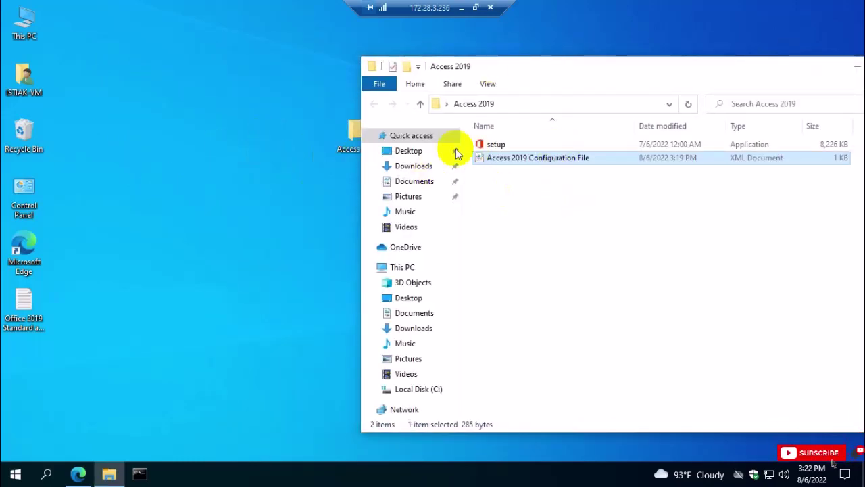
drag(566, 63, 386, 55)
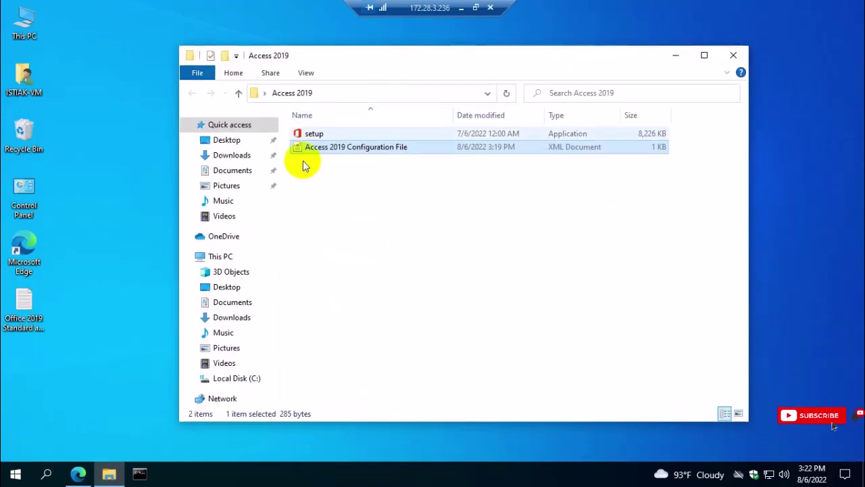
Switch to Microsoft Edge and search the web for "office indtall by it pro" in a new tab.
click(76, 472)
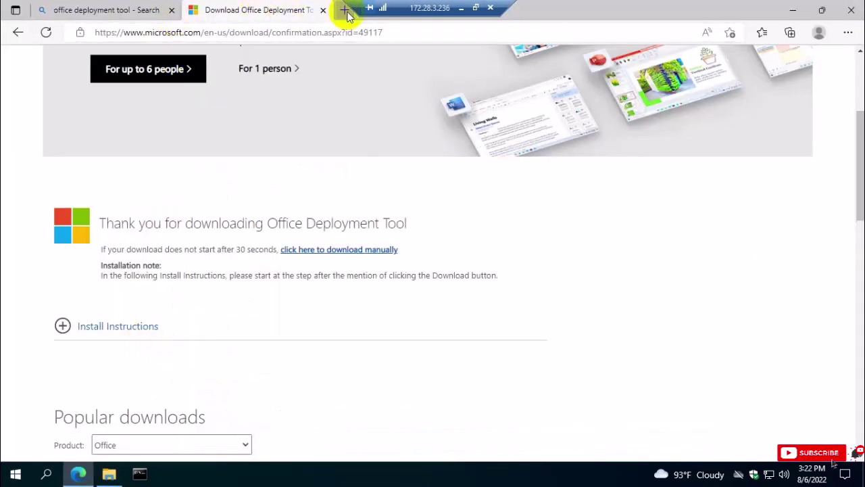
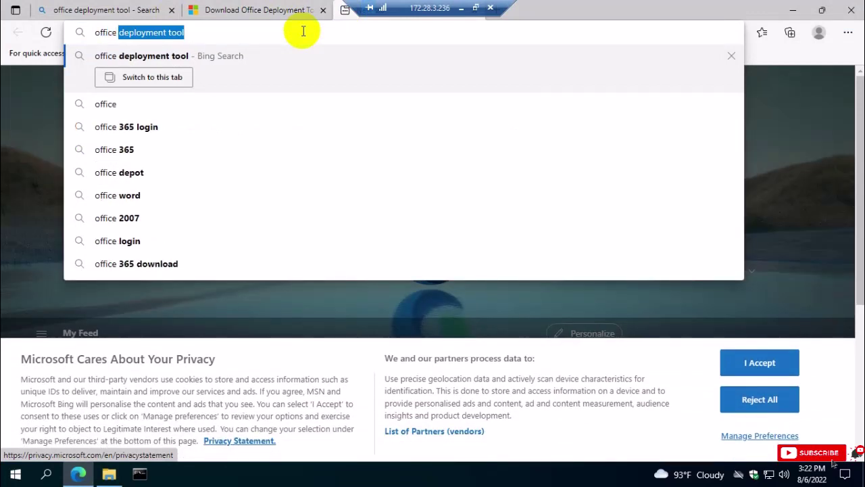
text(indt)
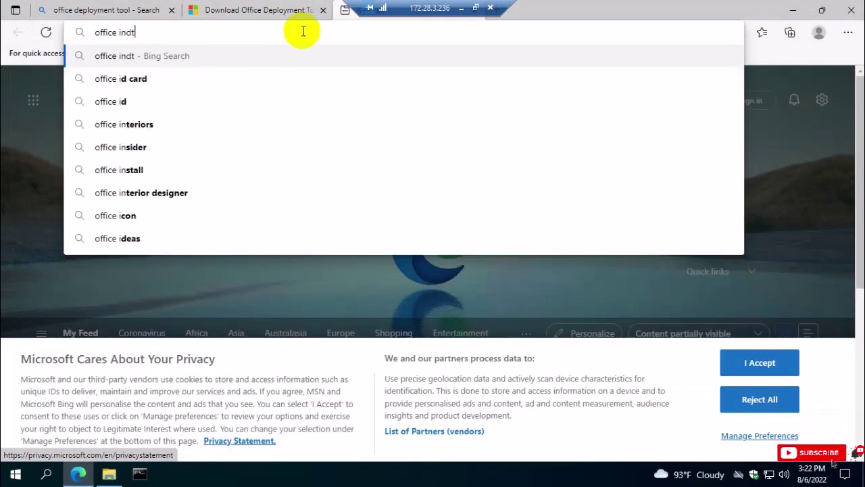
text(all by)
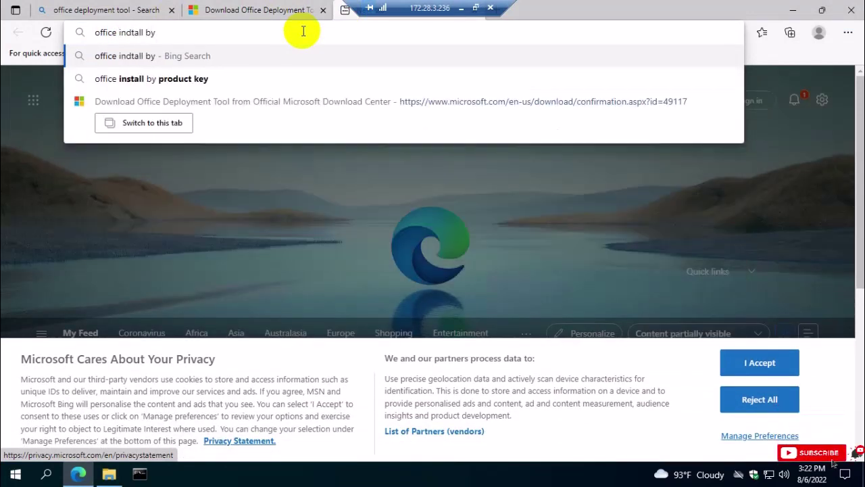
text( it pri)
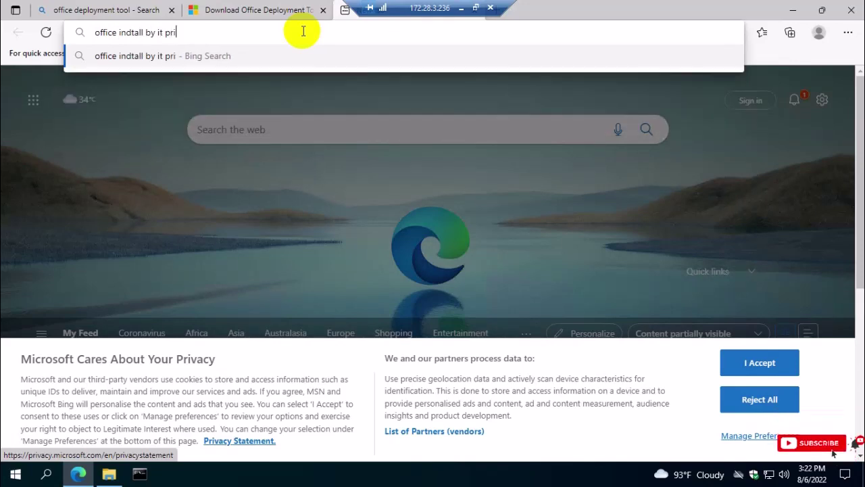
key(Return)
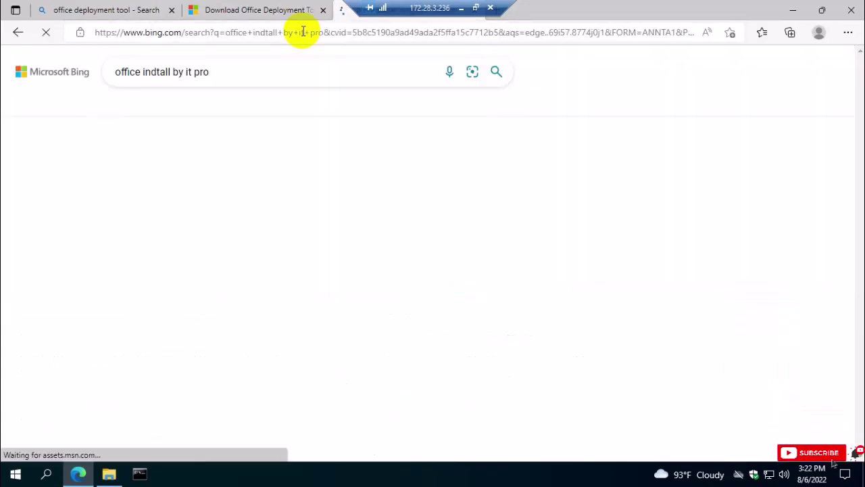
Find and open the search result "Deploy Office 2019 (for IT Pros) - Deploy Office" on docs.microsoft.com.
scroll(203, 294, down, 3)
scroll(202, 296, down, 1)
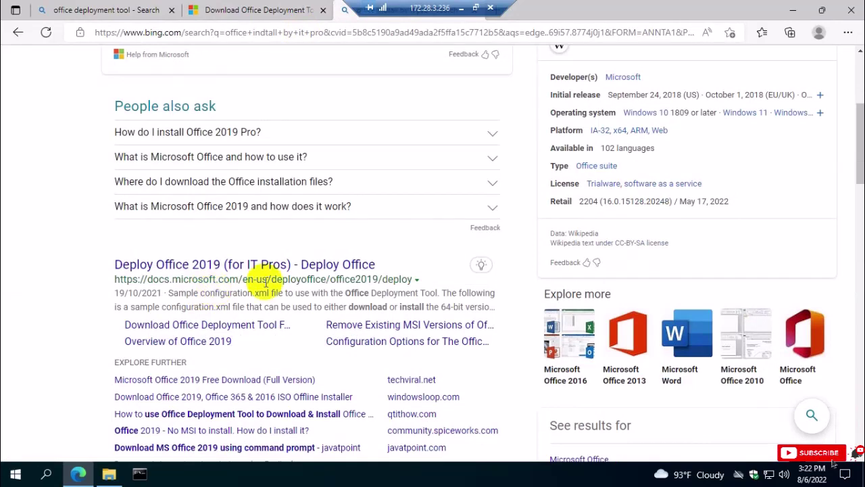
drag(114, 264, 358, 264)
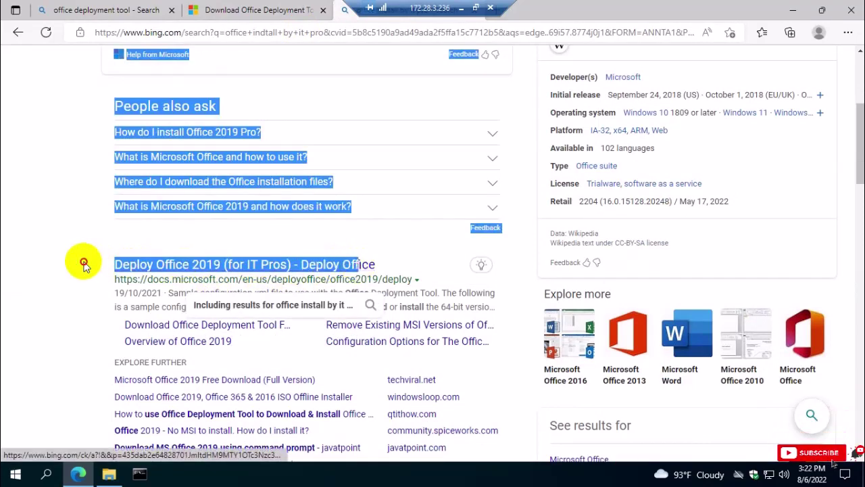
click(112, 262)
mouse_move(116, 264)
mouse_down()
mouse_move(144, 263)
mouse_move(124, 270)
mouse_move(127, 264)
mouse_up()
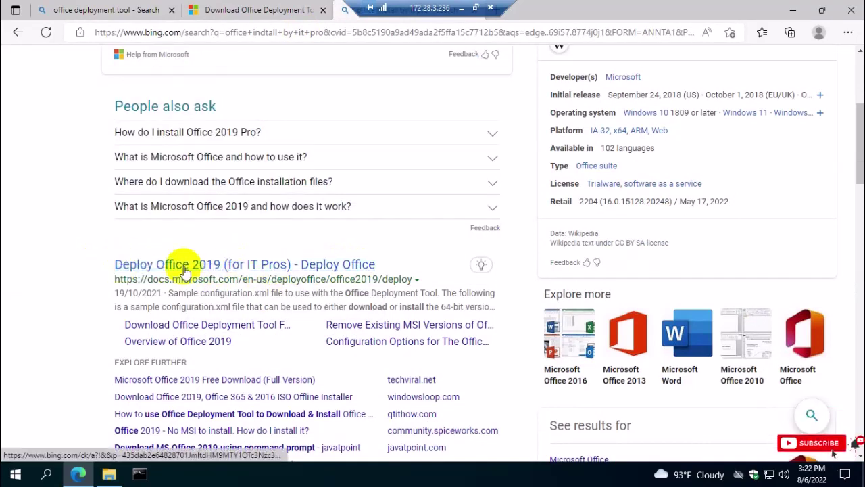
click(253, 265)
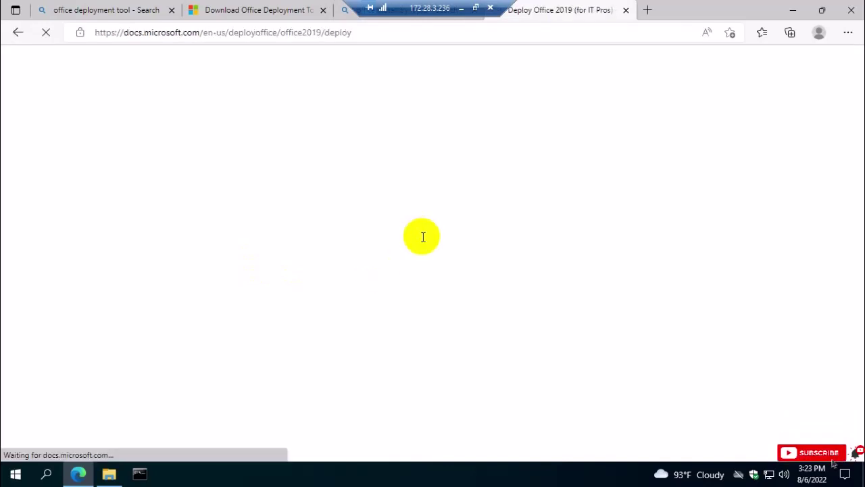
Go through the Deploy Office 2019 article and examine its sample configuration XML code.
scroll(370, 293, down, 4)
scroll(369, 293, down, 15)
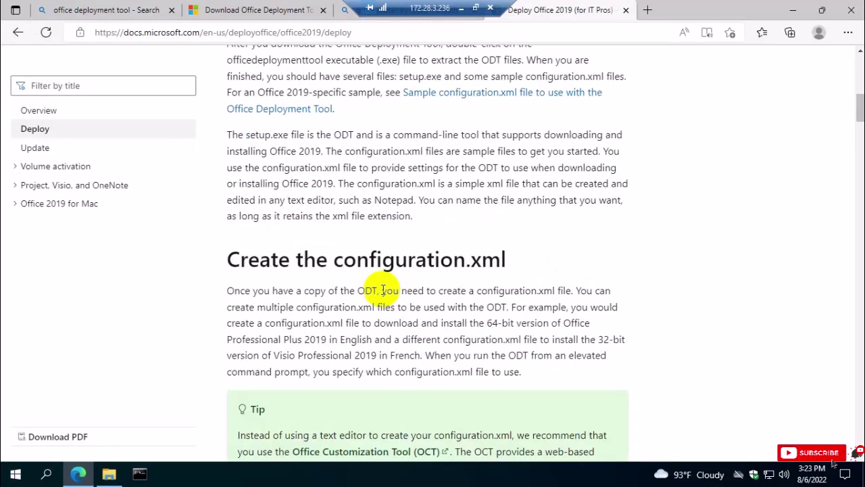
scroll(406, 293, down, 15)
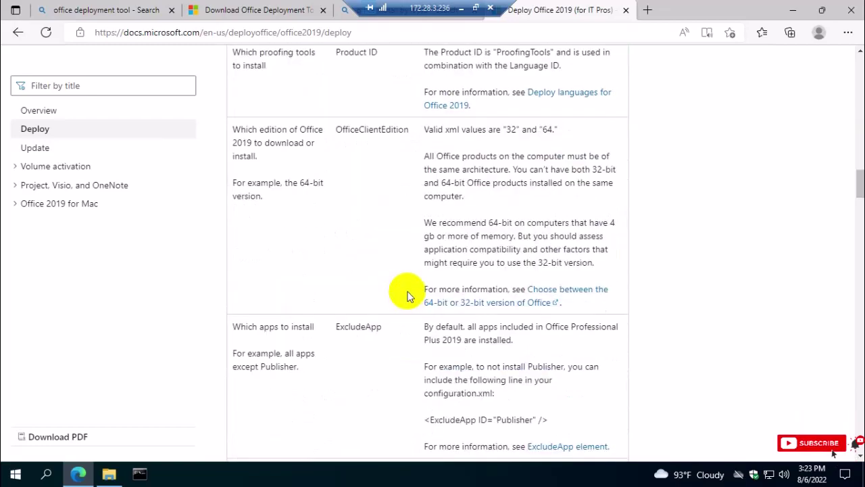
scroll(409, 289, down, 2)
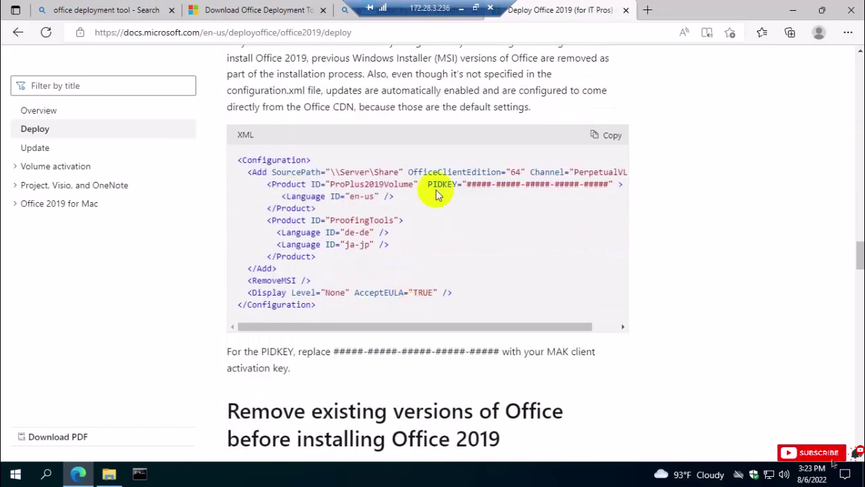
drag(384, 172, 402, 197)
click(548, 272)
Copy the command "setup /download configuration.xml" from the section about downloading the Office 2019 installation files.
scroll(465, 286, down, 13)
scroll(467, 288, down, 5)
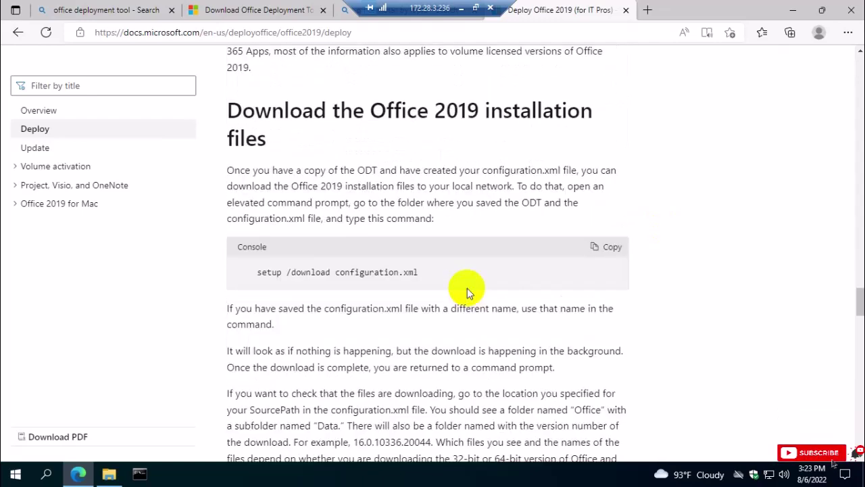
drag(430, 213, 257, 188)
scroll(333, 140, up, 1)
drag(230, 111, 277, 131)
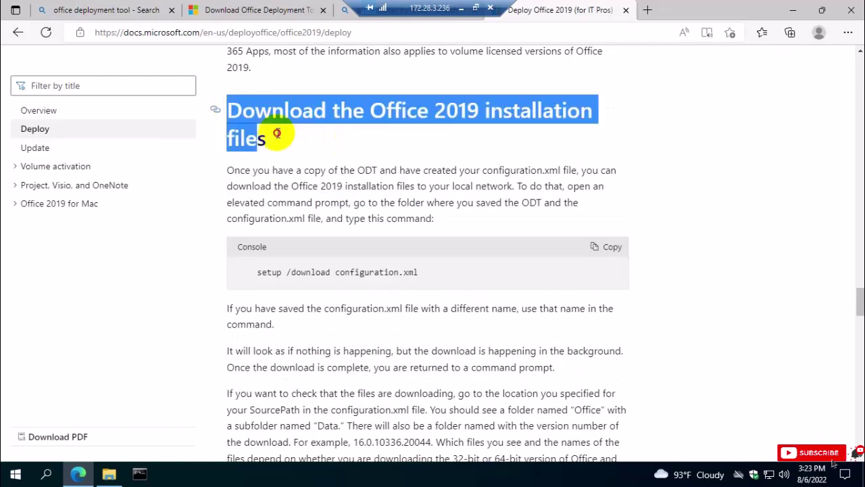
right_click(385, 142)
click(385, 143)
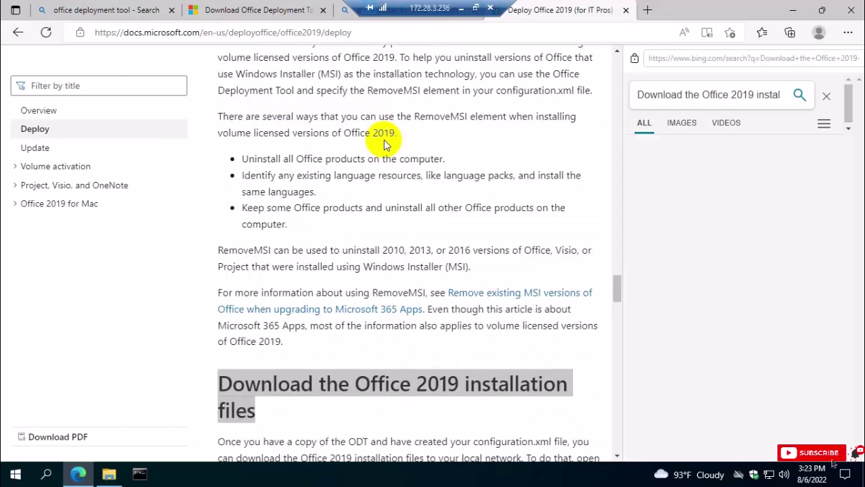
click(837, 95)
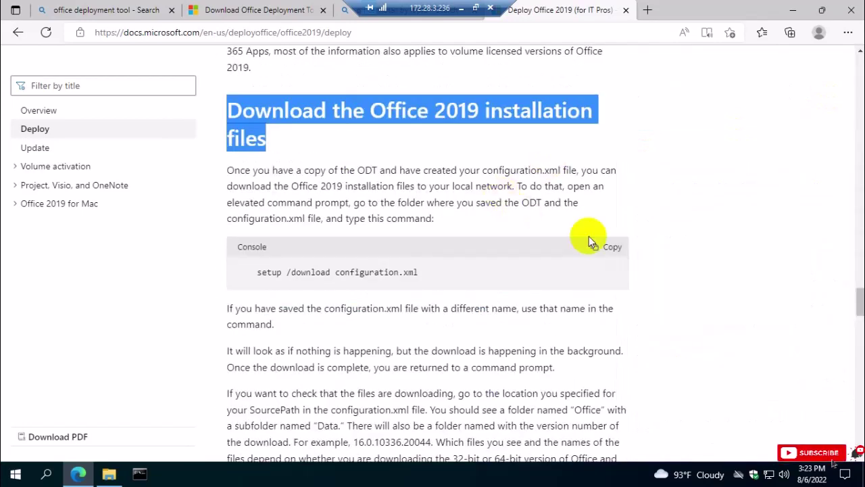
click(626, 254)
click(607, 247)
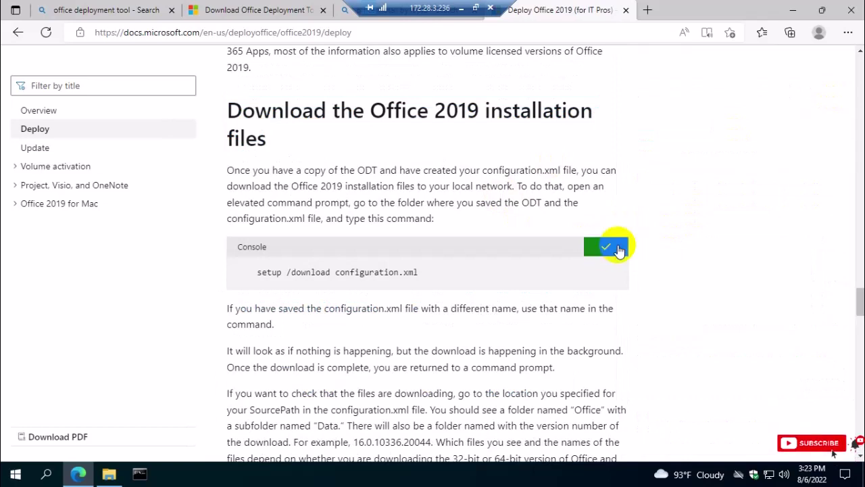
Create a text document named Read Me in the Access 2019 folder and paste the copied download command into it.
click(109, 474)
right_click(365, 204)
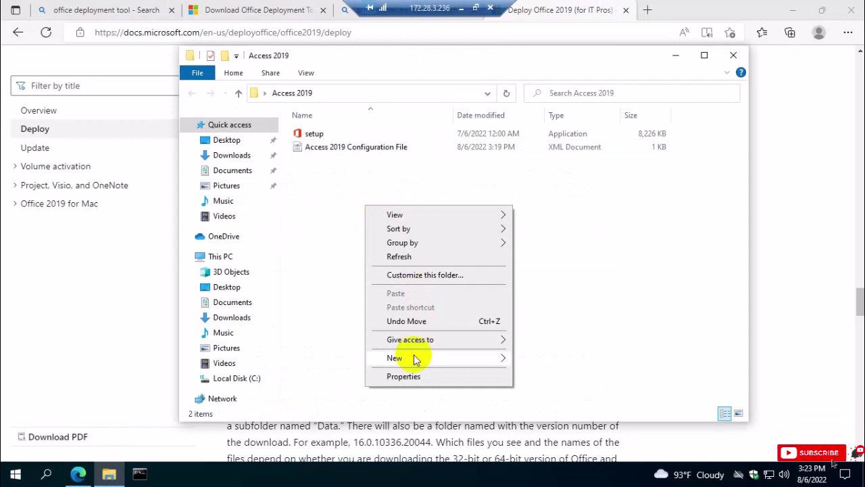
mouse_move(414, 357)
click(541, 421)
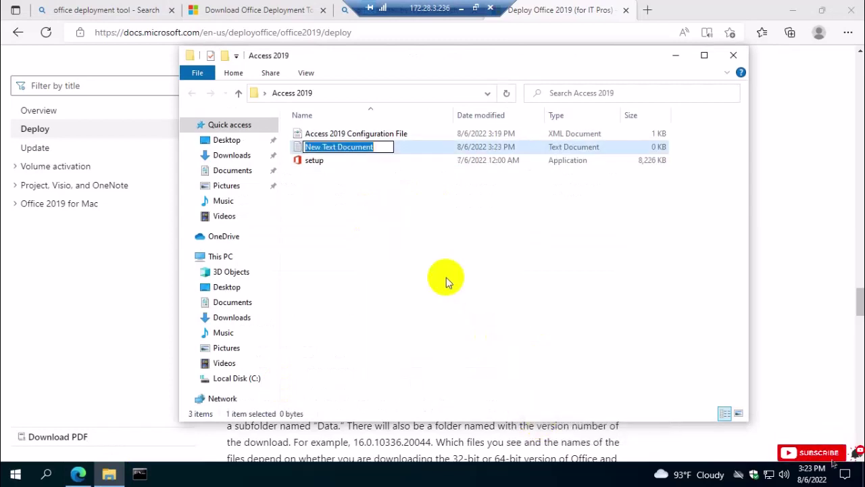
text(Read)
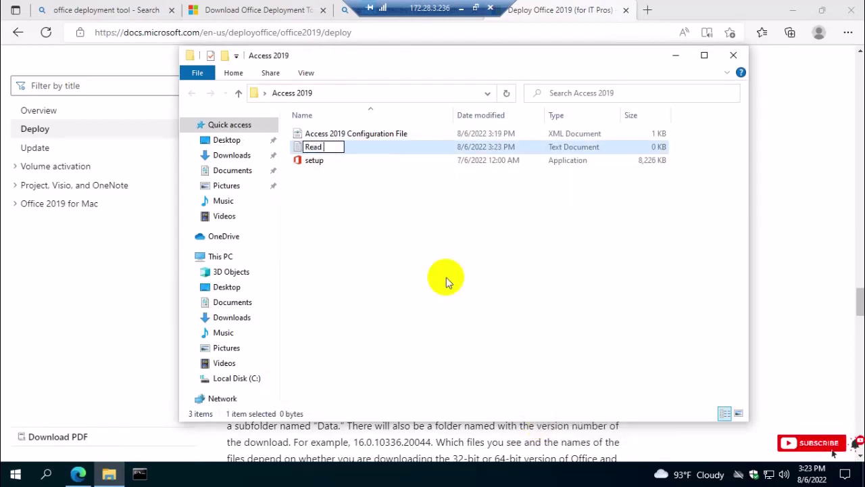
text( Me)
key(Return)
key(Return)
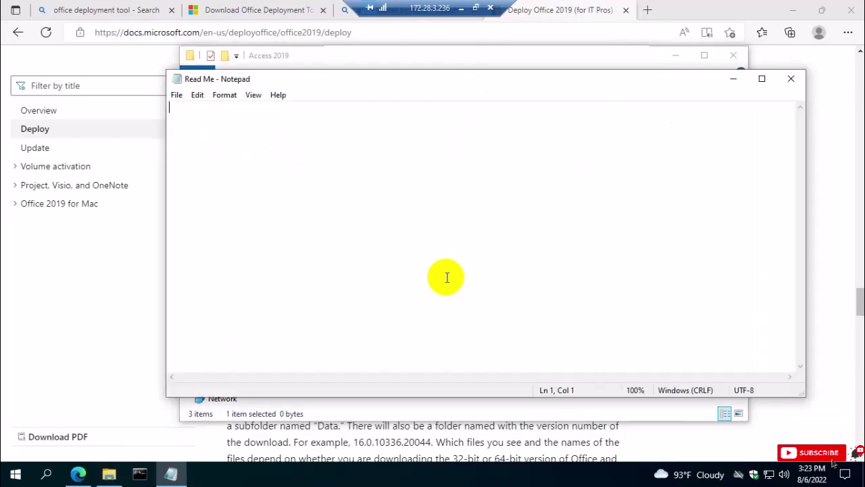
key(ctrl+v)
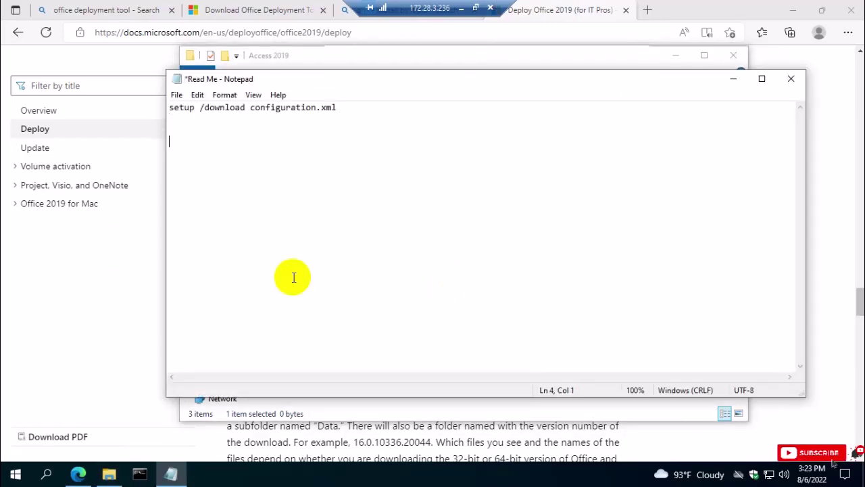
Copy "setup /configure configuration.xml" from the article's Office Deployment Tool install section and paste it below the download command in Read Me.
click(97, 280)
scroll(386, 305, down, 3)
scroll(388, 312, down, 4)
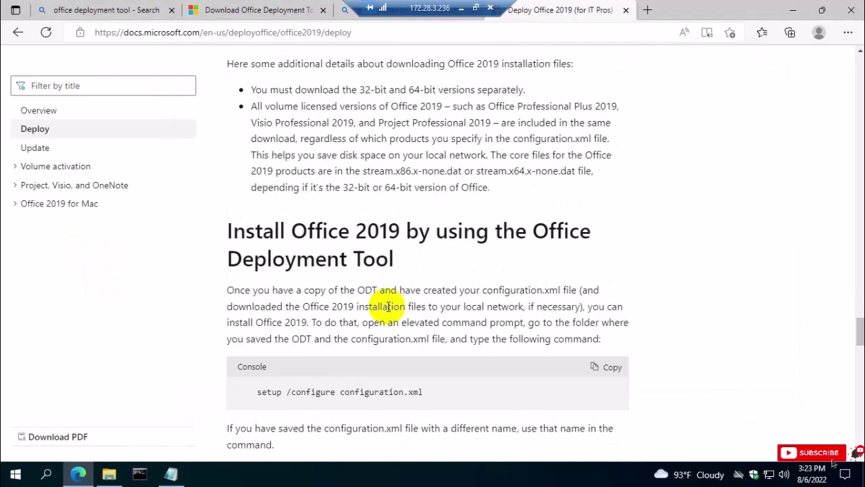
drag(269, 236, 402, 265)
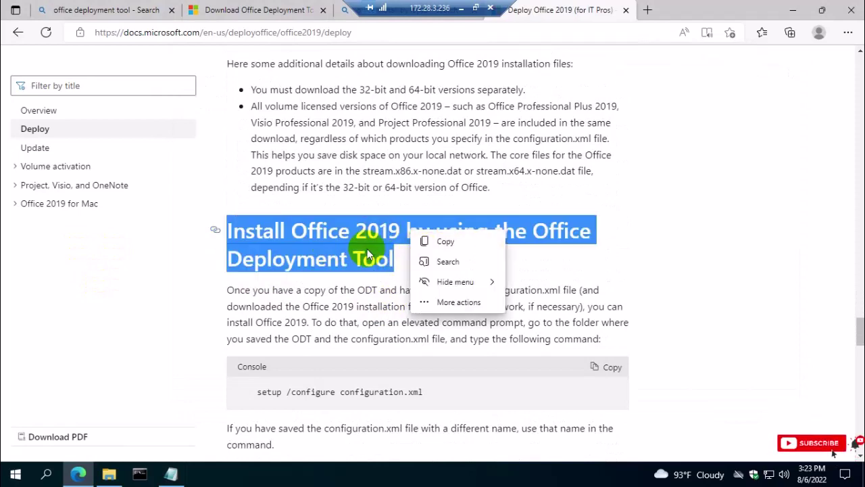
click(683, 267)
scroll(681, 270, down, 2)
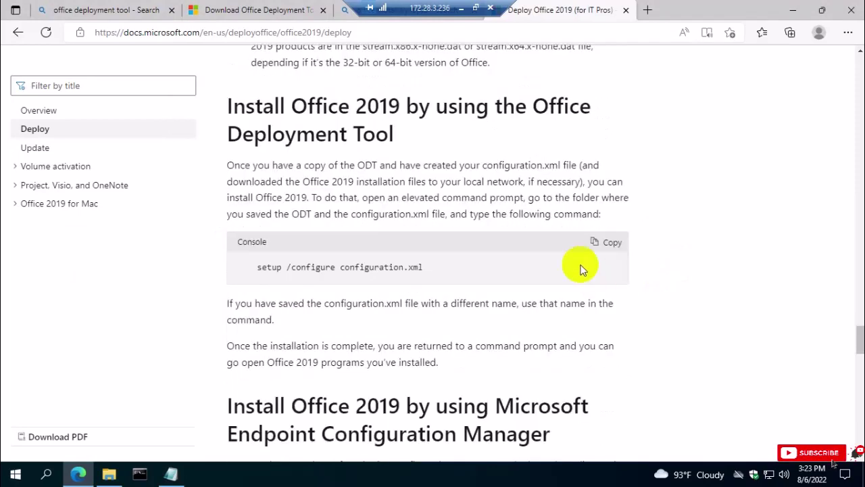
double_click(404, 267)
drag(322, 268, 358, 268)
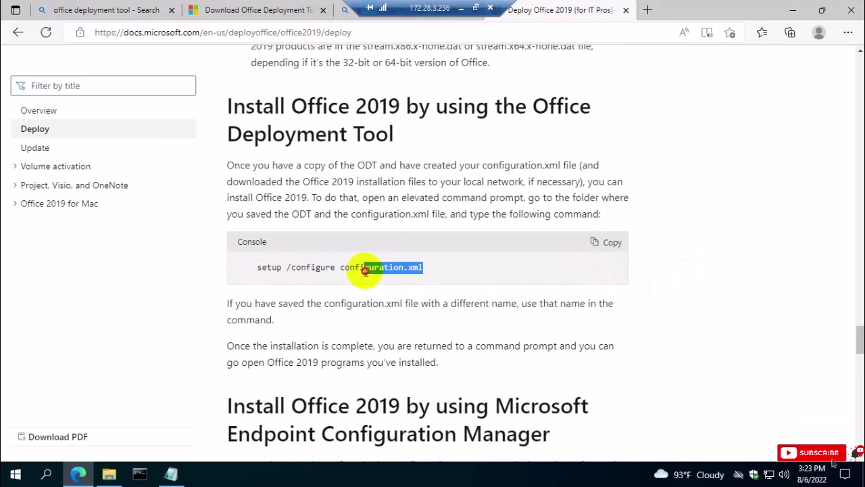
click(612, 248)
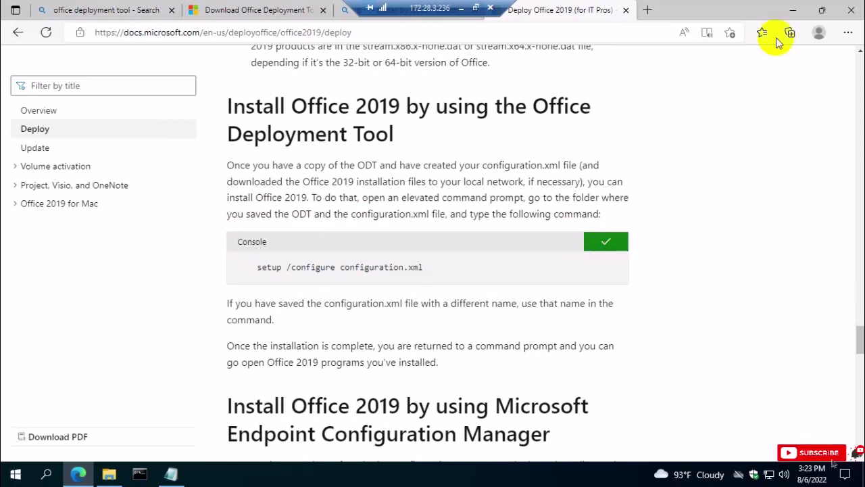
click(793, 9)
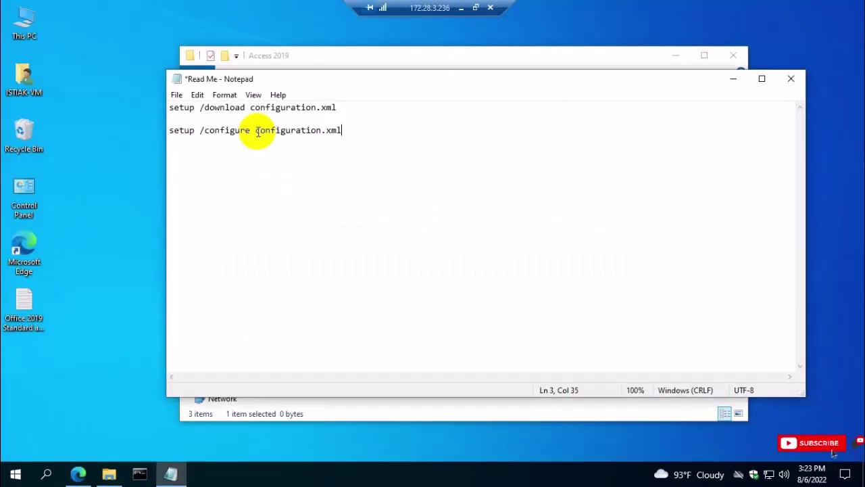
Arrange the Read Me and Access 2019 windows apart so the commands and the folder's files are both visible.
drag(270, 79, 452, 145)
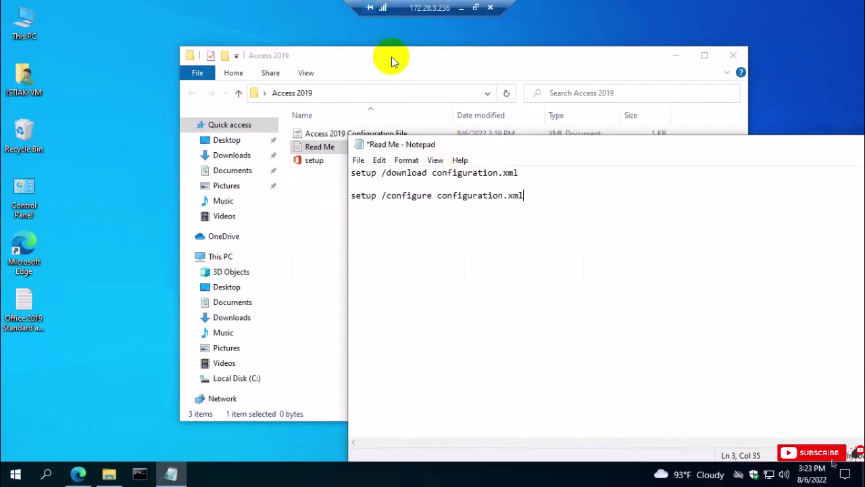
drag(392, 61, 290, 54)
click(674, 232)
drag(506, 149, 766, 135)
click(443, 230)
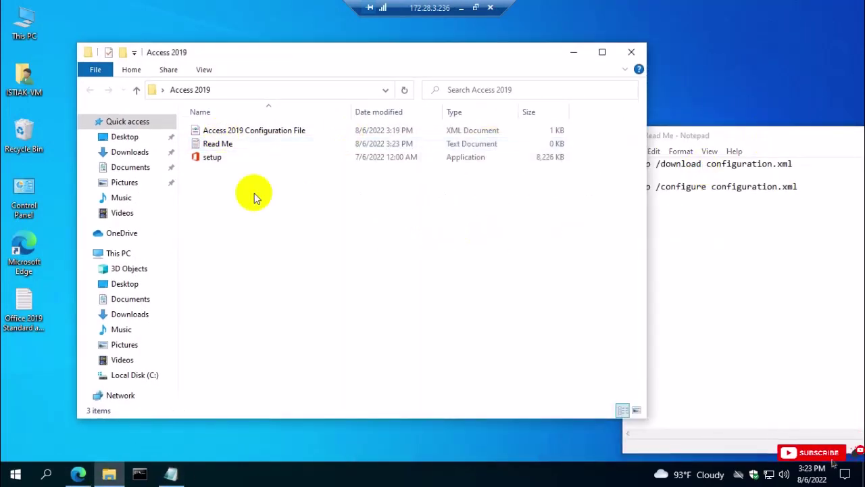
Copy the Access 2019 folder's path and use it with cd in Command Prompt to change to that directory.
click(291, 90)
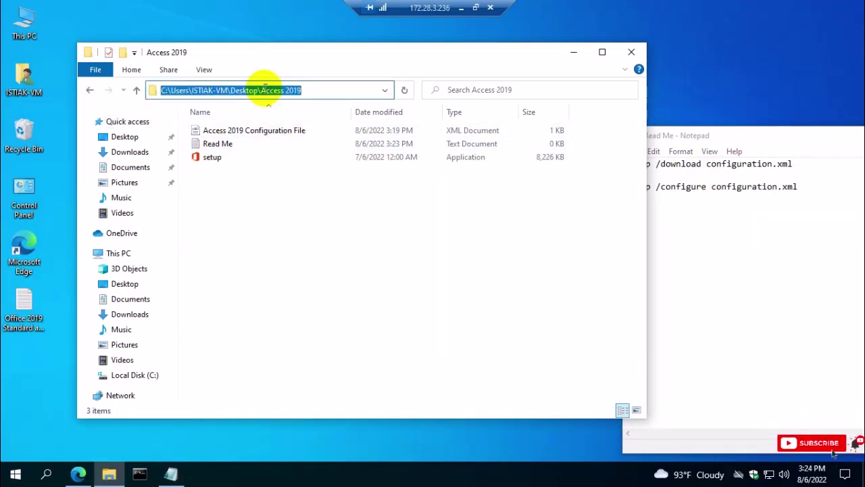
right_click(282, 92)
click(316, 129)
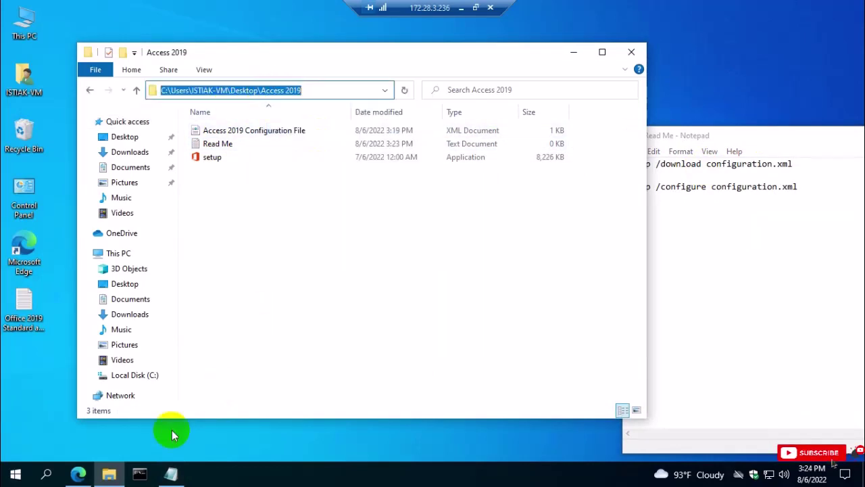
click(139, 474)
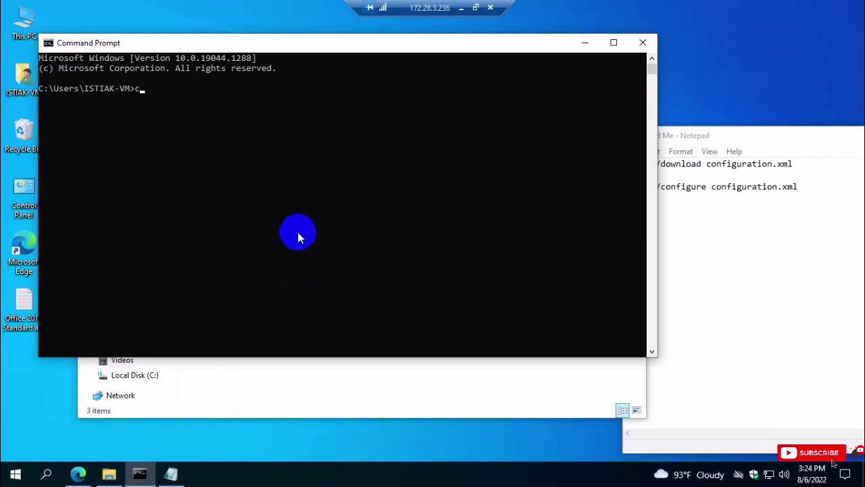
text(cd)
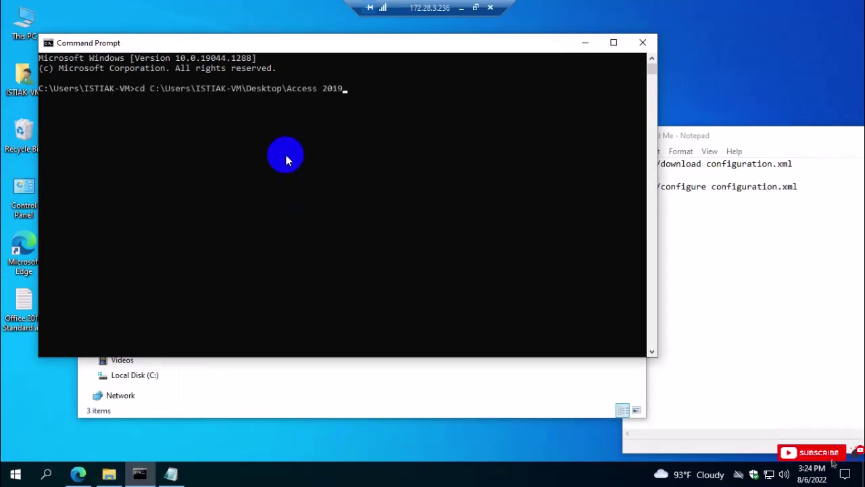
key(Return)
drag(56, 114, 95, 110)
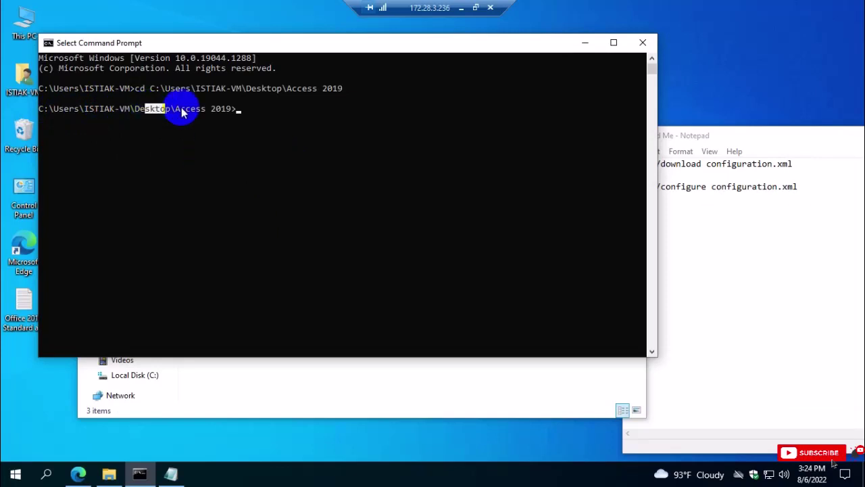
drag(177, 109, 222, 109)
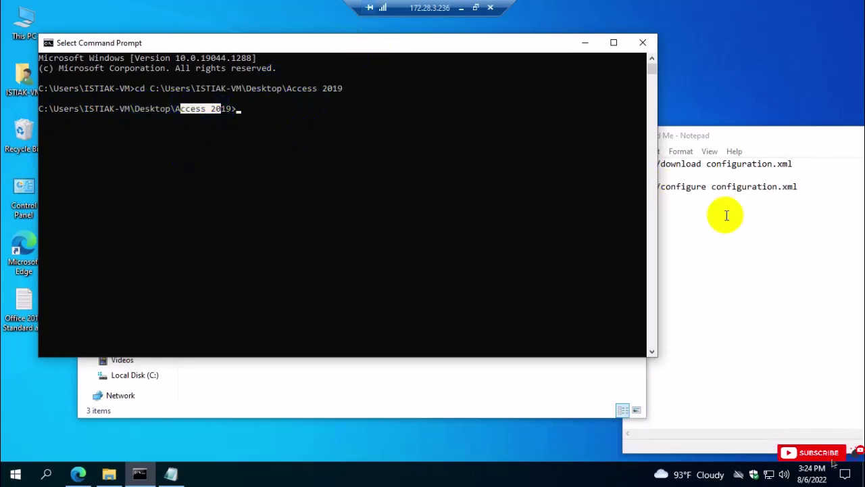
Narrow the Command Prompt window, place it clear of the folder's files and Read Me, and review the /download option in the first command.
drag(656, 222, 445, 206)
drag(296, 43, 493, 195)
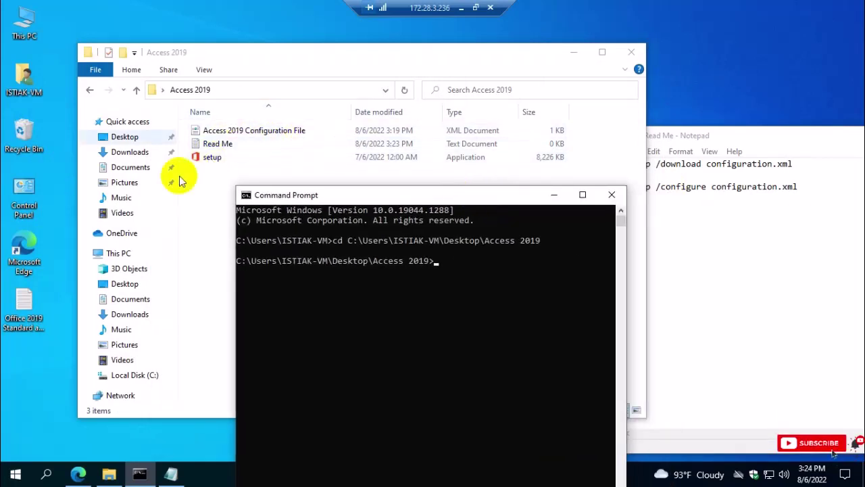
click(788, 244)
drag(656, 164, 705, 167)
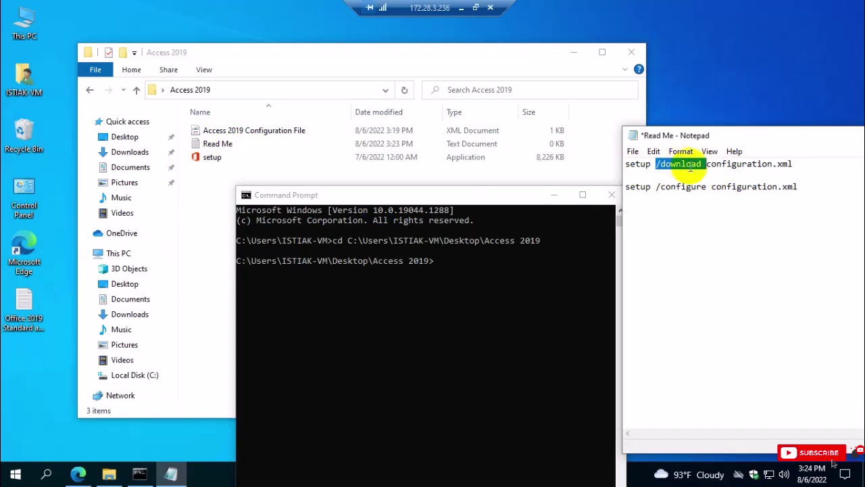
click(689, 255)
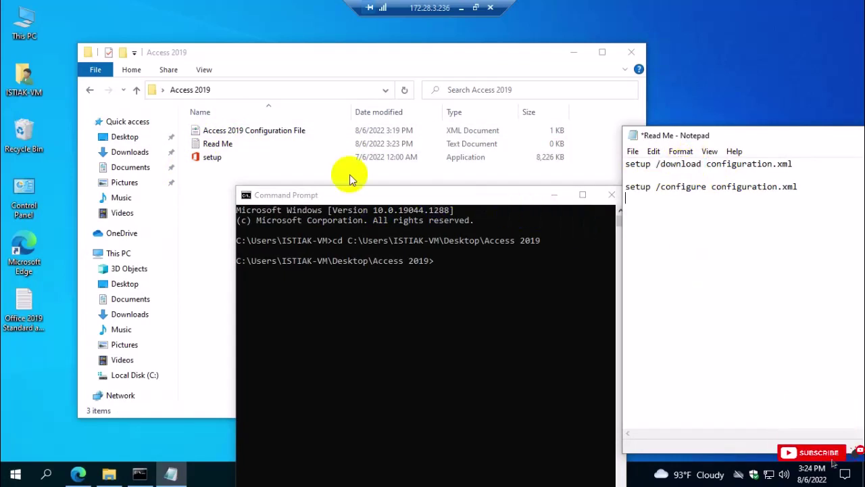
Copy the word "configuration" from the download command in Read Me for use as the XML file's name.
click(247, 134)
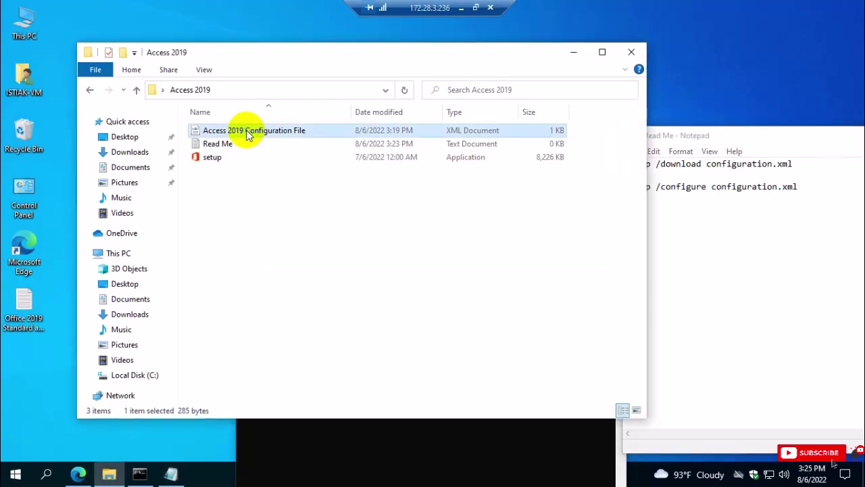
right_click(248, 133)
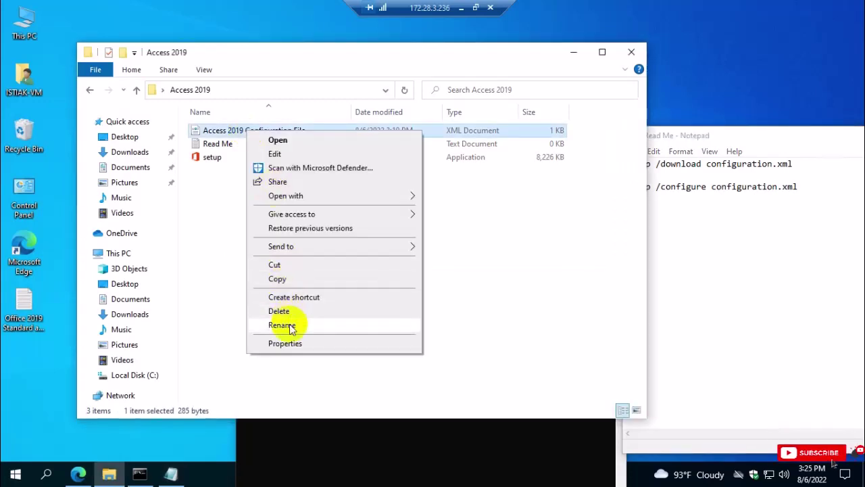
click(748, 243)
drag(773, 164, 707, 165)
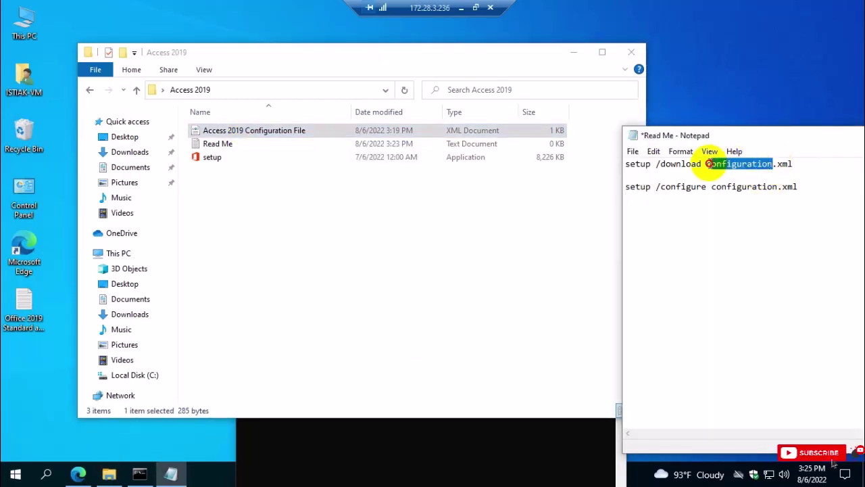
right_click(734, 165)
click(737, 207)
Rename the Access 2019 Configuration File as "configuration" with the copied name and refresh the folder.
click(284, 184)
click(251, 130)
key(F2)
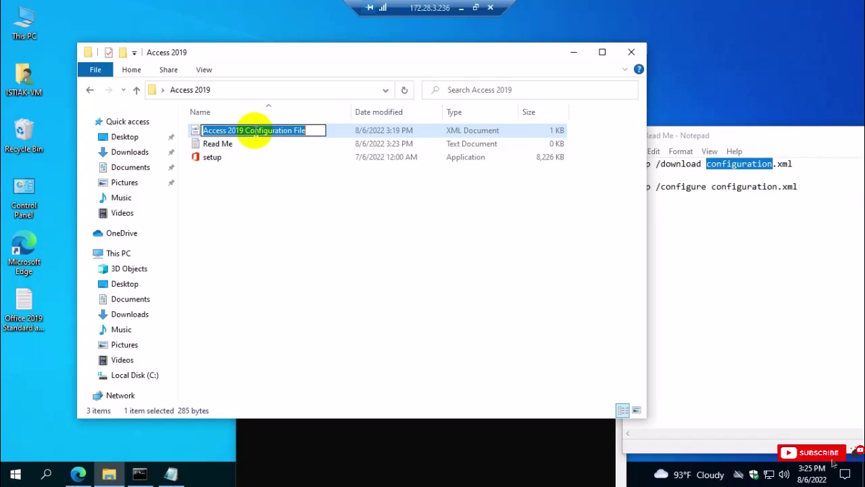
key(ctrl+v)
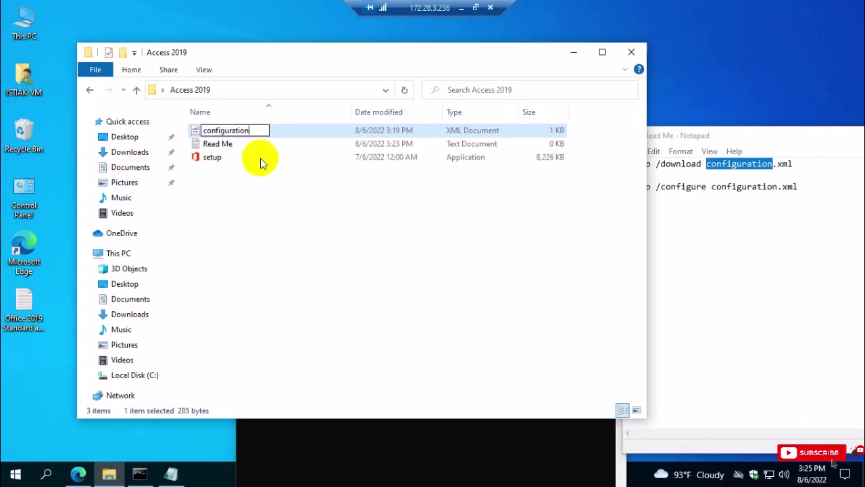
click(286, 240)
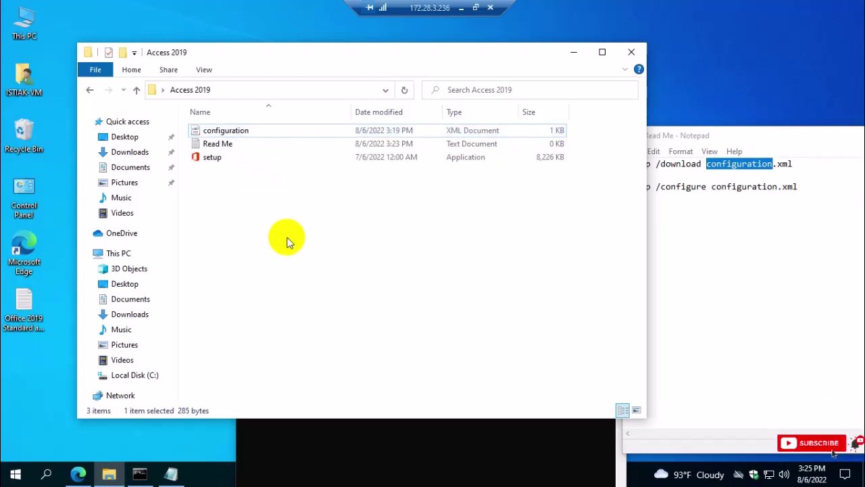
right_click(294, 228)
click(322, 279)
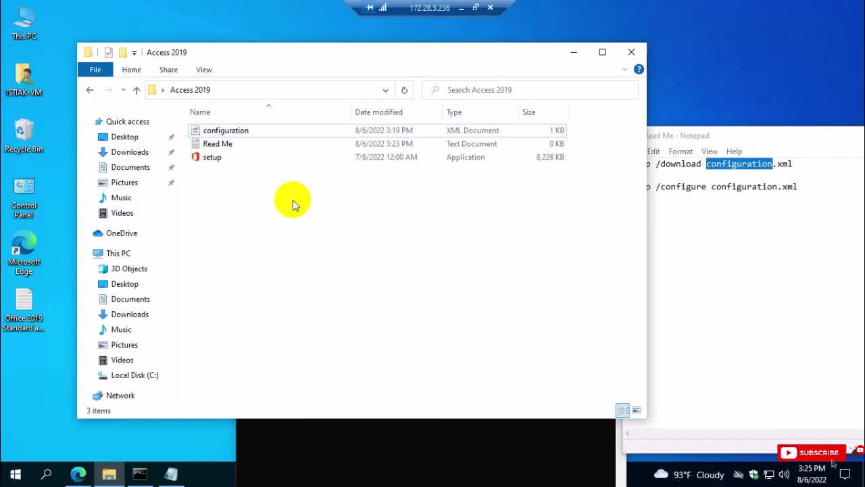
Copy "setup /download configuration.xml" from Read Me and run it in Command Prompt.
click(798, 197)
drag(805, 166, 627, 164)
right_click(657, 162)
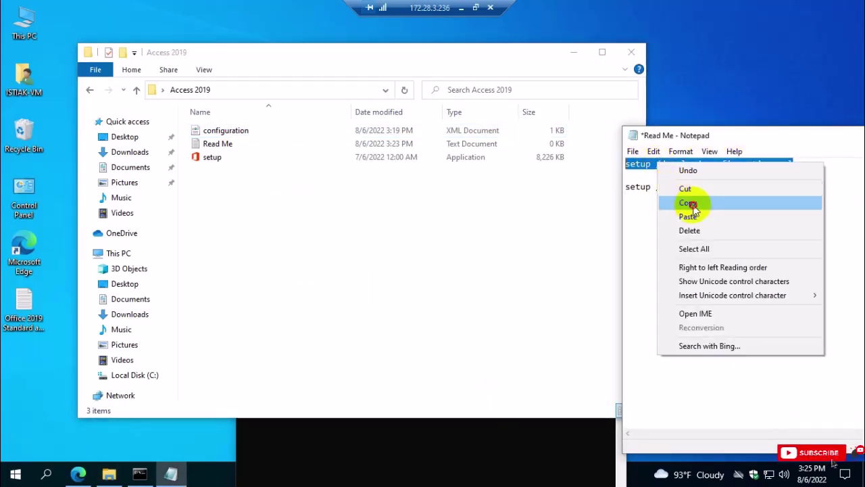
click(697, 202)
click(479, 436)
right_click(475, 268)
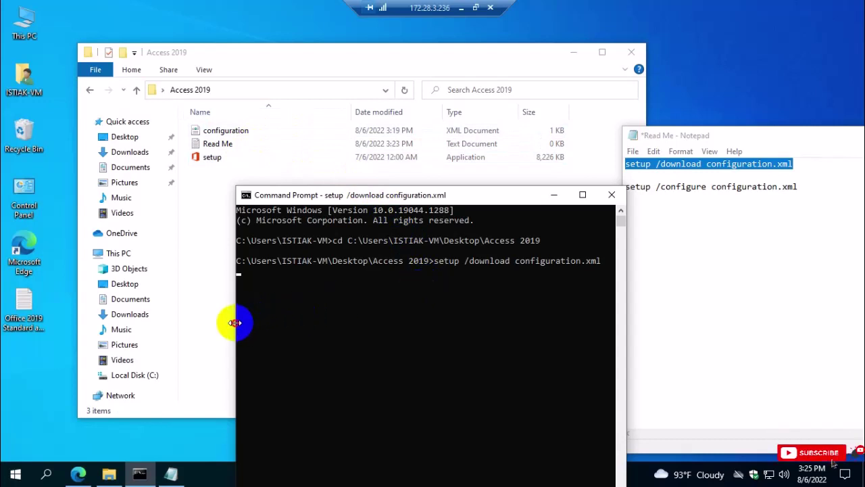
Widen Command Prompt and minimize it, move the Read Me and Access 2019 windows apart, and refresh the folder.
drag(234, 322, 137, 315)
drag(690, 138, 752, 121)
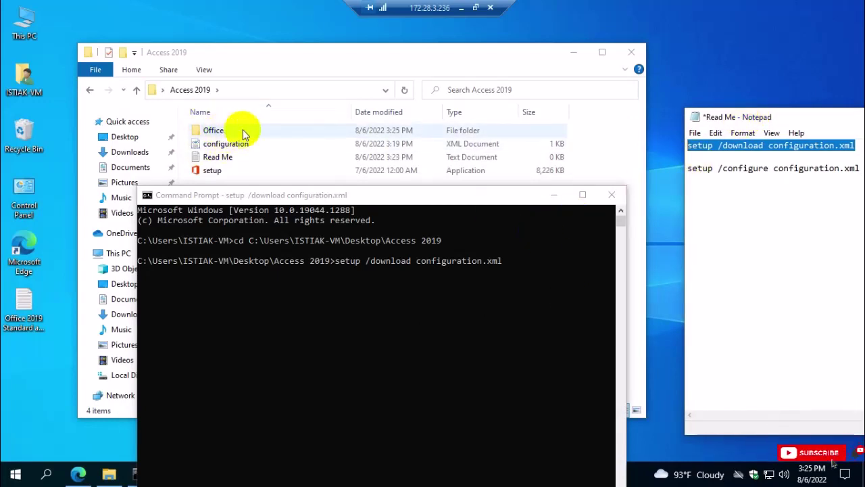
click(553, 195)
drag(421, 51, 446, 43)
right_click(371, 204)
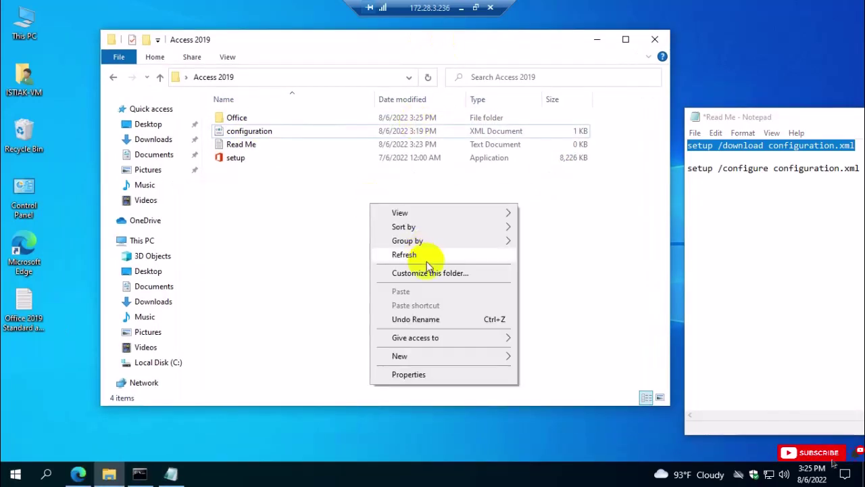
Inspect the downloaded files in the Office folder down to Data and 16.0.10388.20027, and return to Access 2019.
click(249, 119)
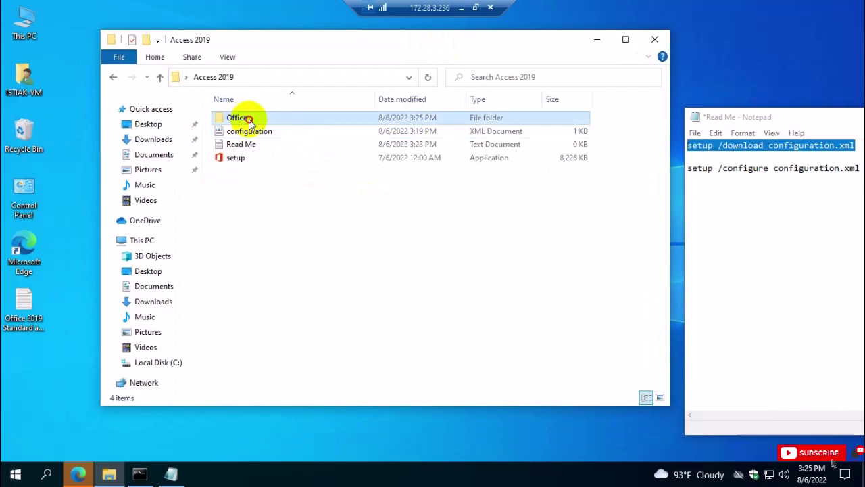
double_click(248, 119)
double_click(247, 119)
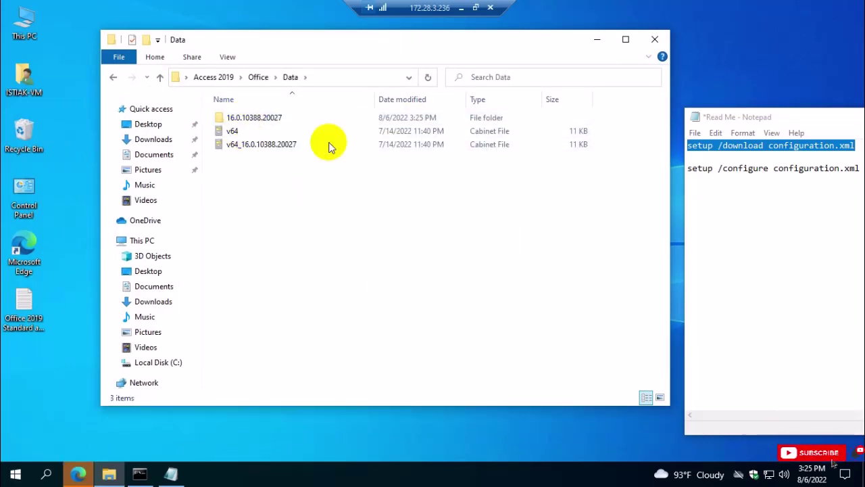
double_click(280, 120)
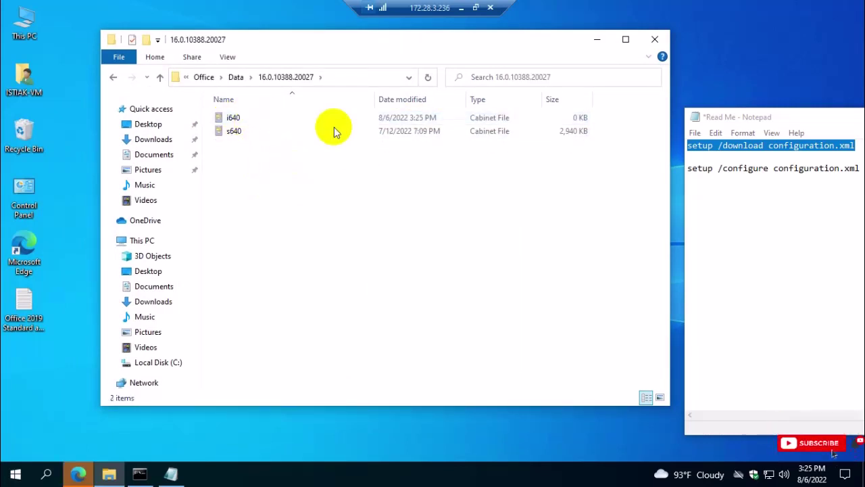
click(161, 78)
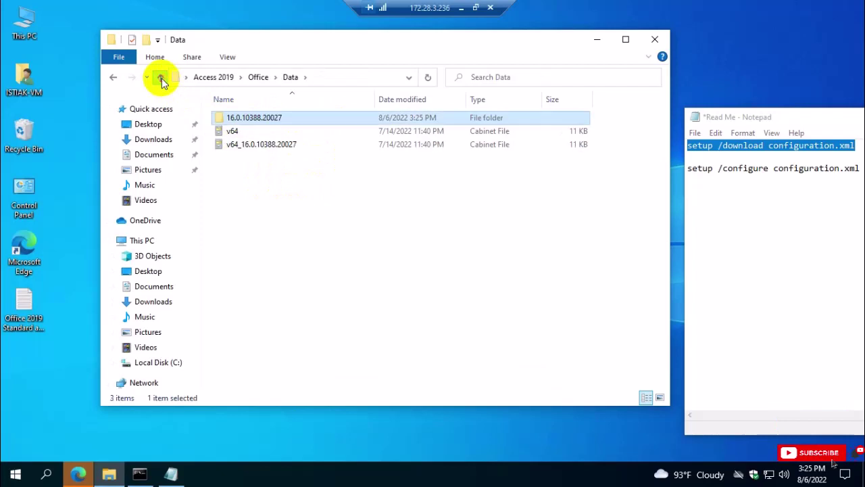
click(161, 79)
click(161, 79)
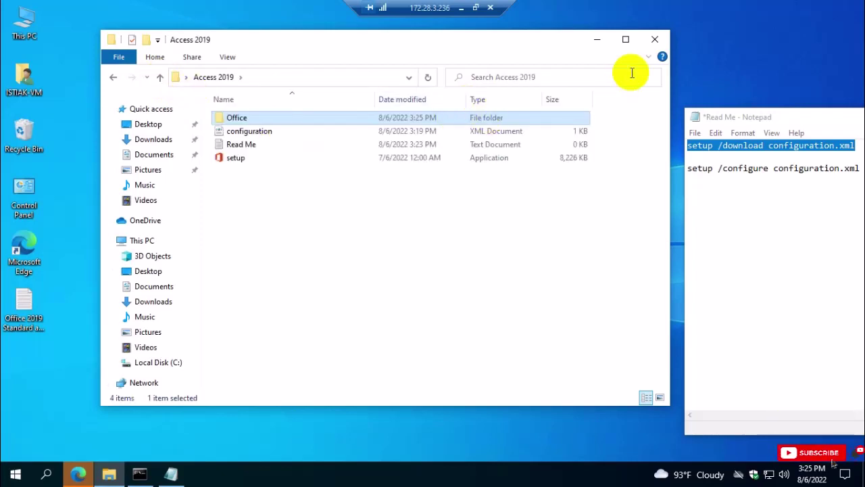
Check the Office folder's size in its properties and close them.
click(649, 59)
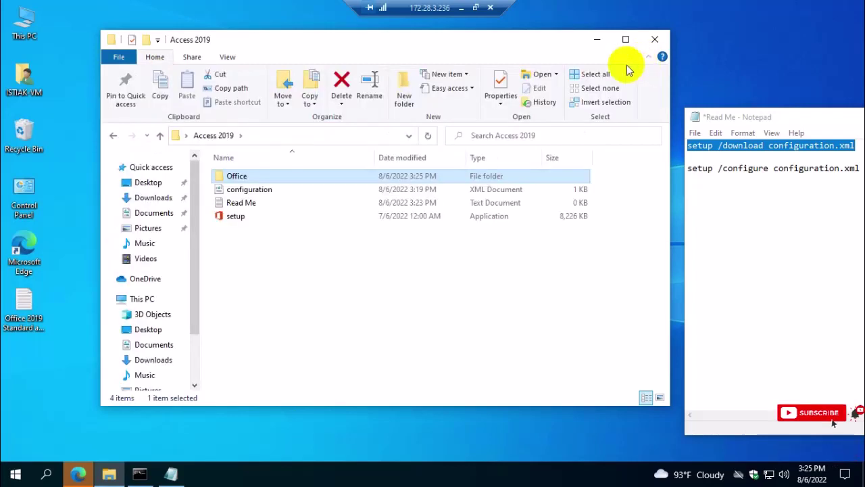
click(500, 85)
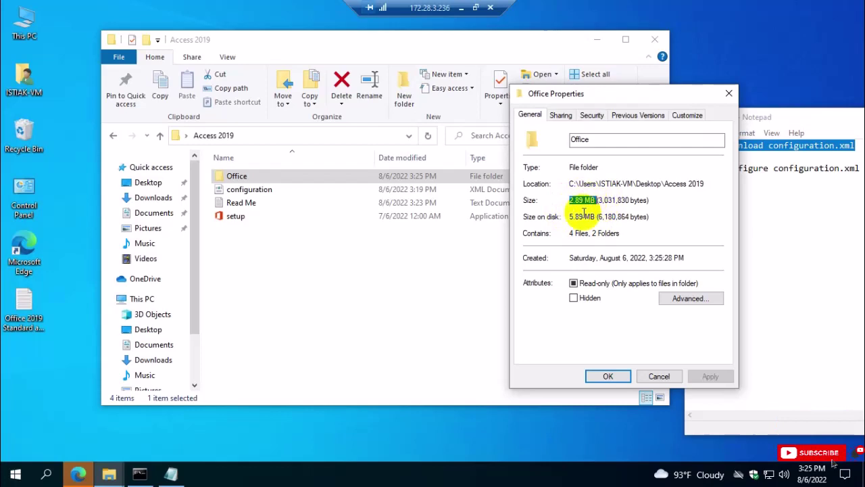
click(656, 377)
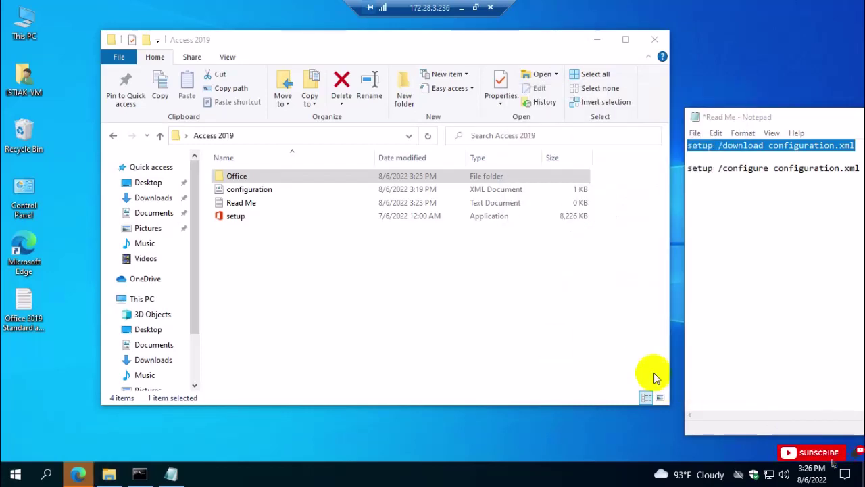
Reopen the Office folder's properties to compare its size and size on disk as the download progresses, and close them.
click(415, 280)
right_click(415, 281)
key(Escape)
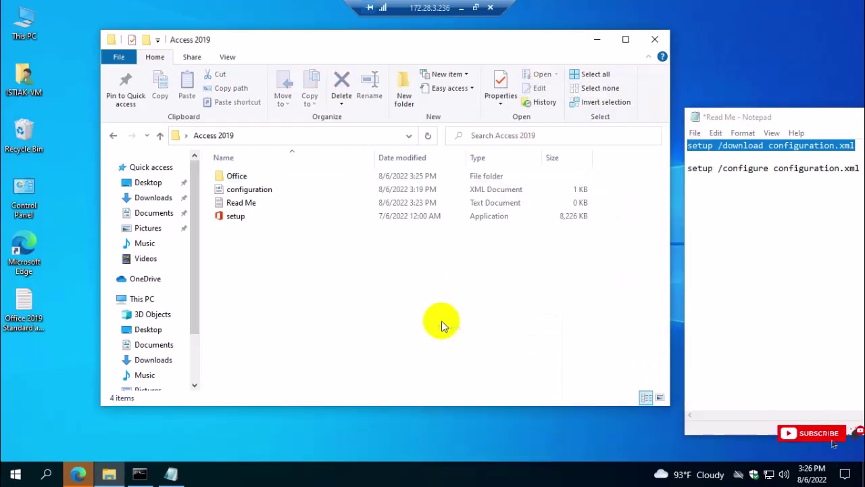
click(255, 178)
click(500, 88)
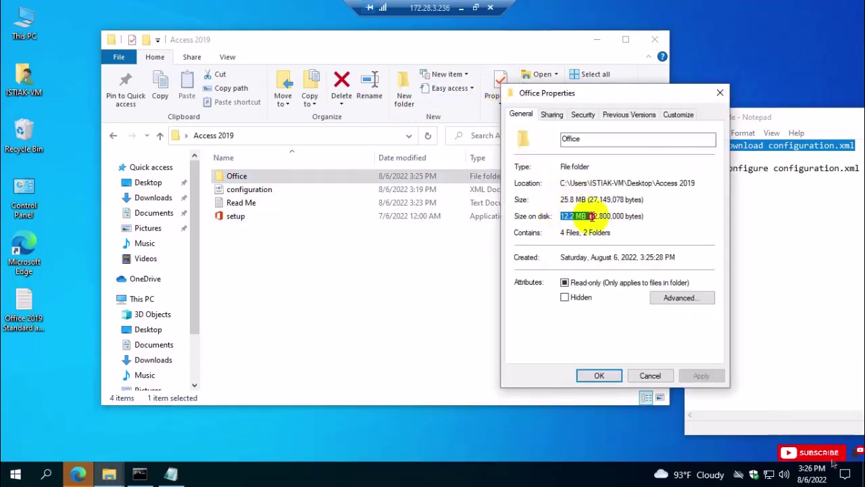
click(644, 377)
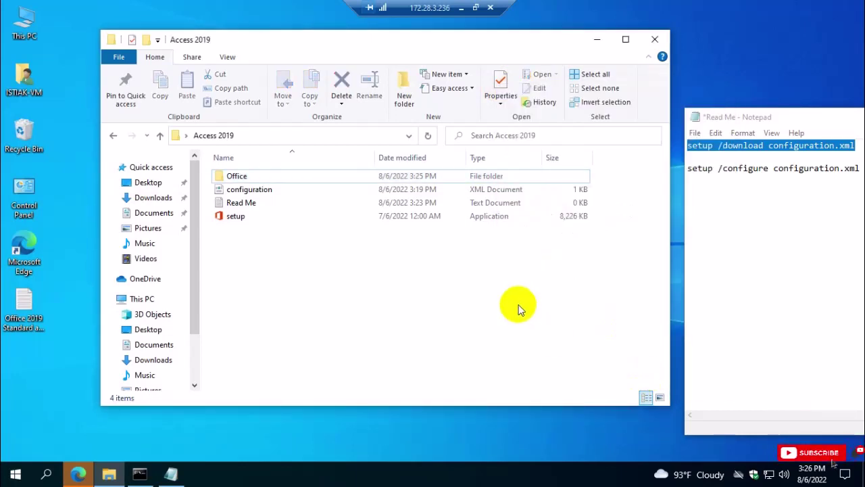
Restore Command Prompt and move it below the folder's files to follow the download, and read the Office folder's size in its properties.
click(138, 475)
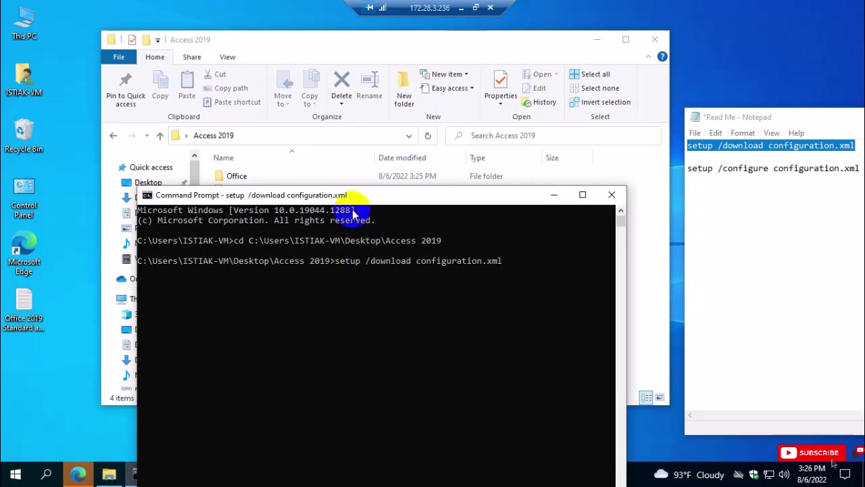
drag(371, 200, 402, 258)
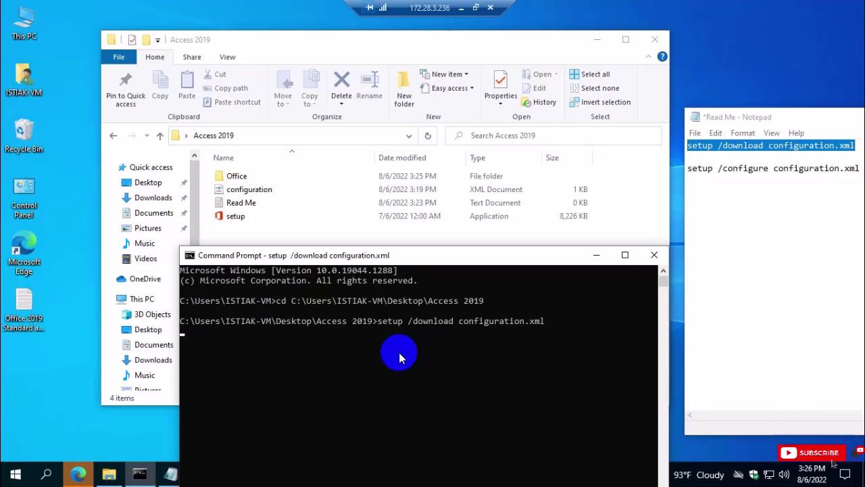
click(259, 176)
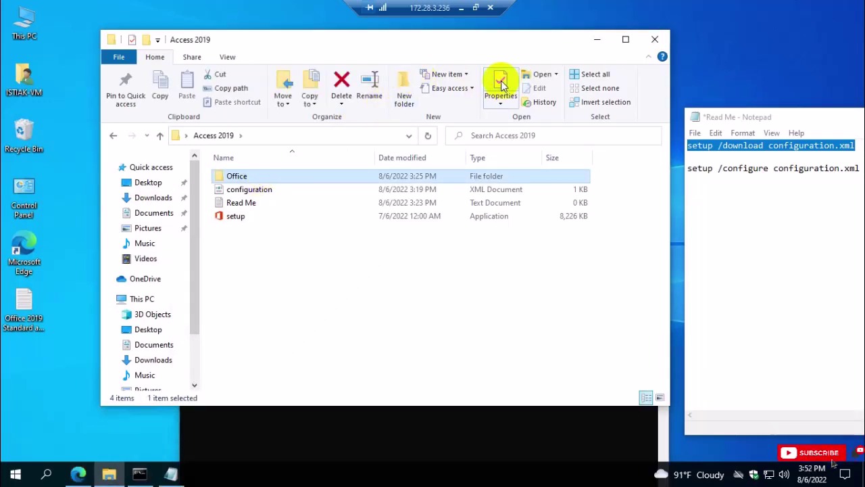
click(500, 84)
drag(569, 197, 594, 197)
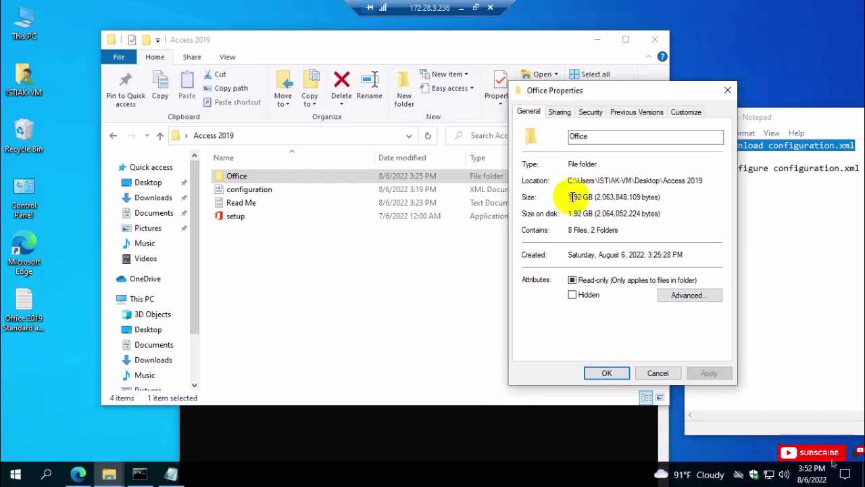
Check the Office folder's size, close its properties, and inspect the downloaded files down to 16.0.10388.20027, returning to Access 2019.
drag(572, 196, 593, 197)
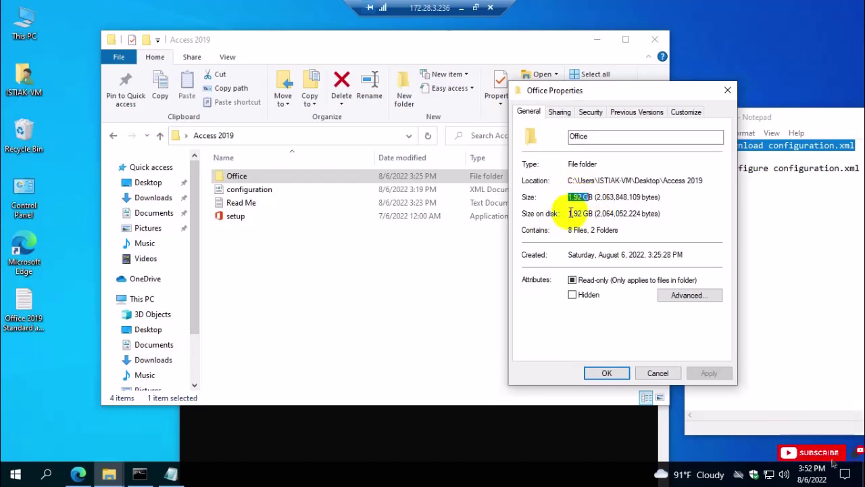
click(604, 372)
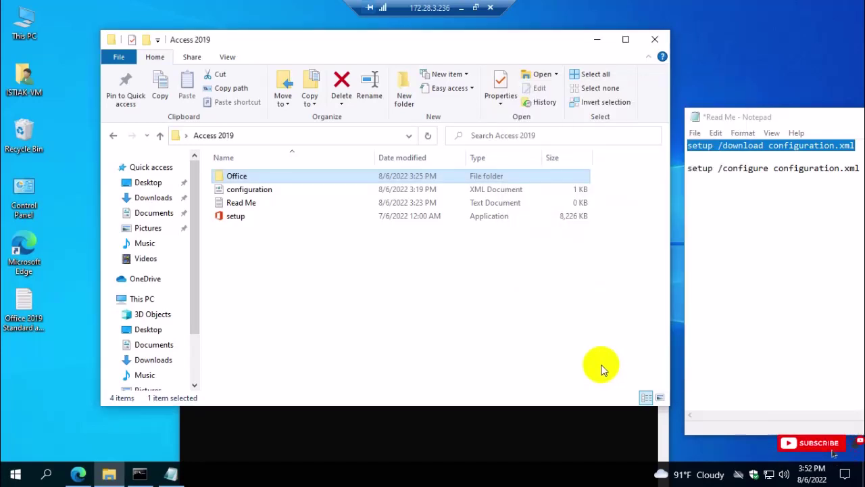
double_click(267, 178)
double_click(267, 178)
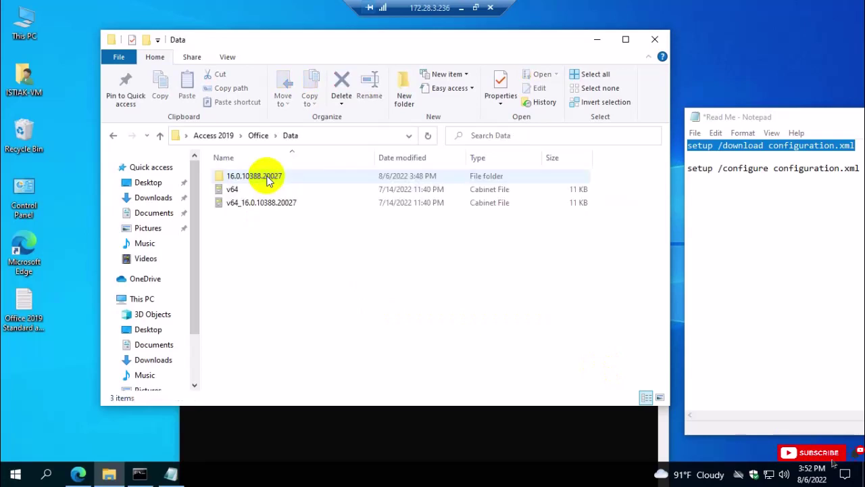
double_click(268, 177)
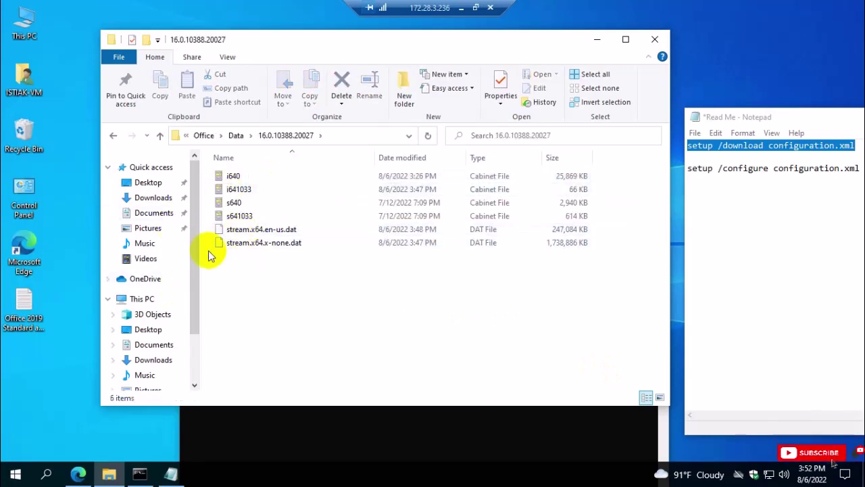
click(161, 137)
click(161, 138)
click(162, 137)
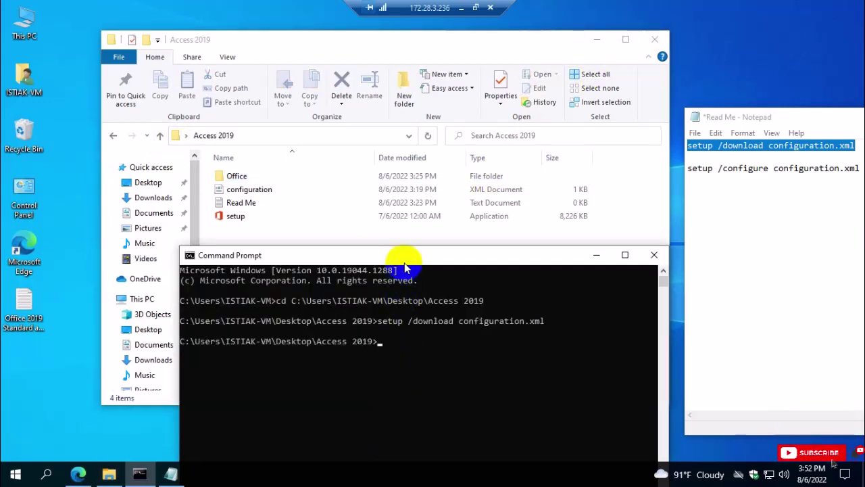
Move Command Prompt to examine the prompt line below the download command, and place the window back below the folder's files.
drag(397, 256, 385, 176)
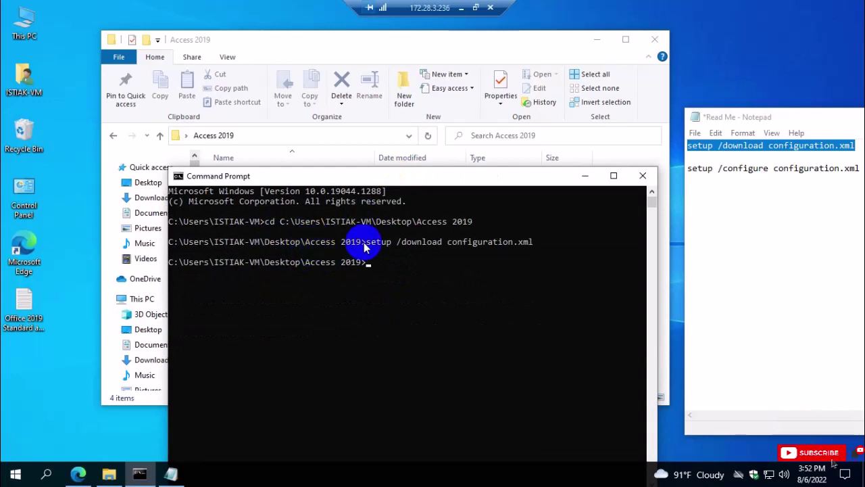
drag(365, 263, 228, 270)
drag(310, 262, 369, 263)
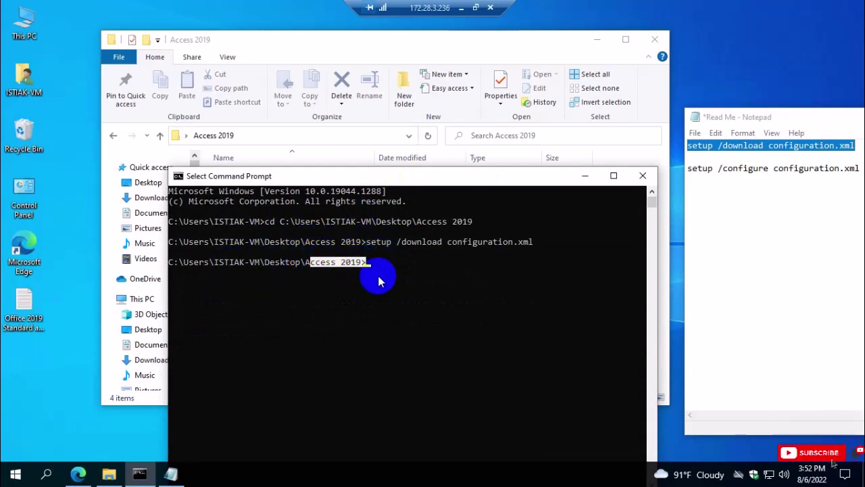
drag(414, 177, 418, 239)
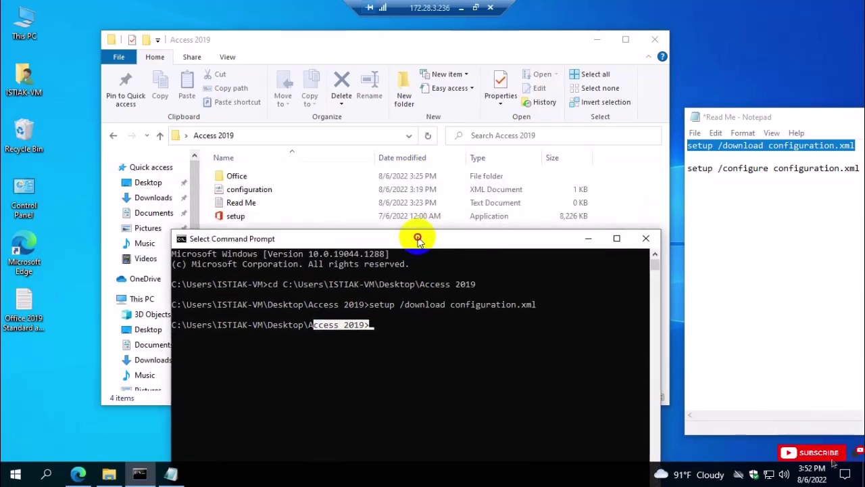
Review the installed programs list in Control Panel before the installation, and close it.
double_click(23, 192)
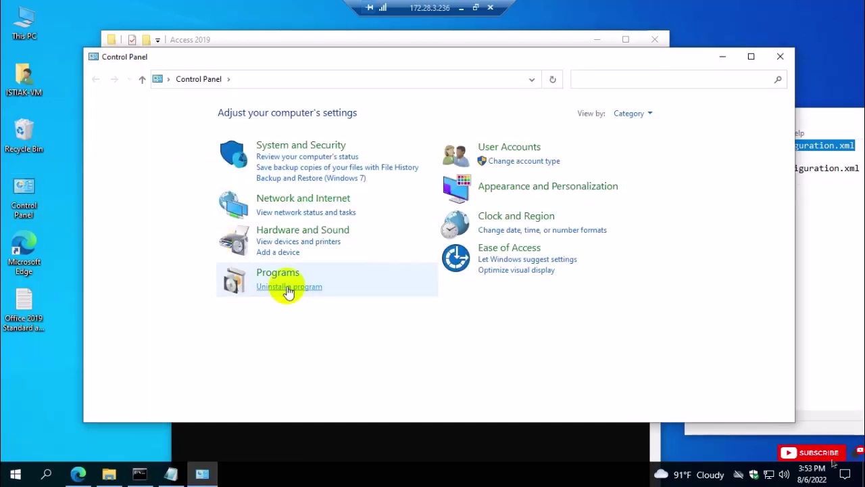
click(294, 287)
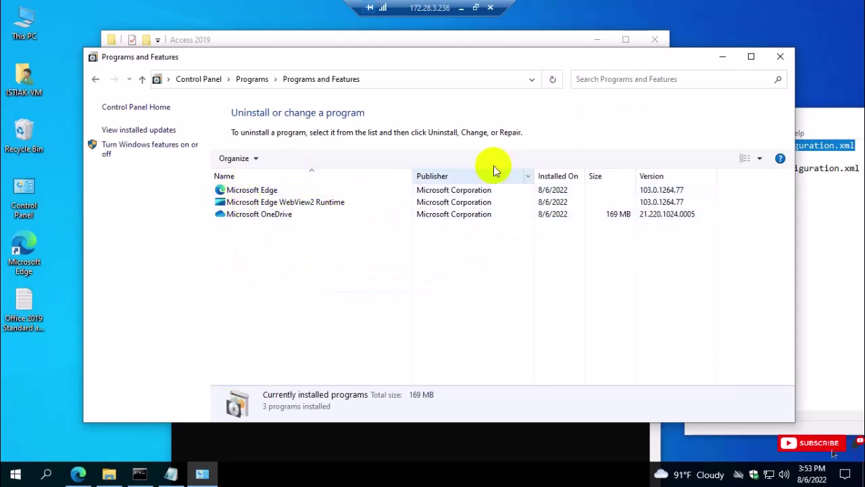
click(779, 57)
right_click(760, 58)
key(Escape)
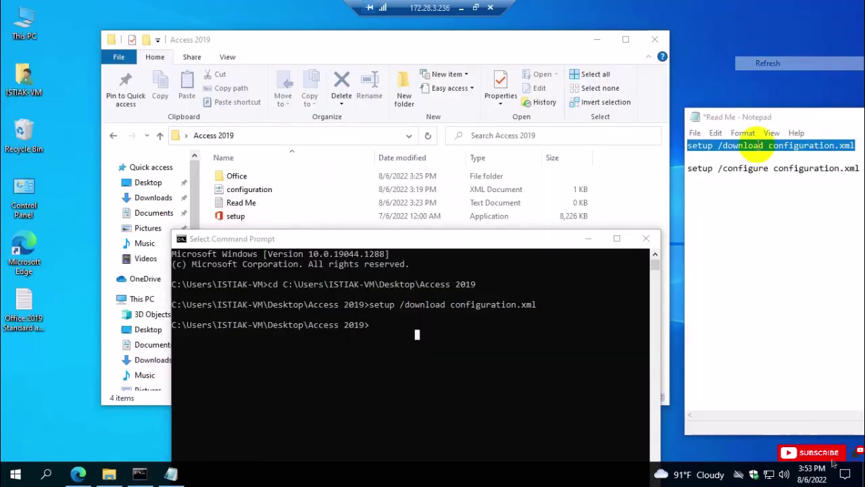
Move the Read Me note so its commands are fully readable, and copy the line "setup /configure configuration.xml".
click(766, 174)
drag(738, 111, 720, 118)
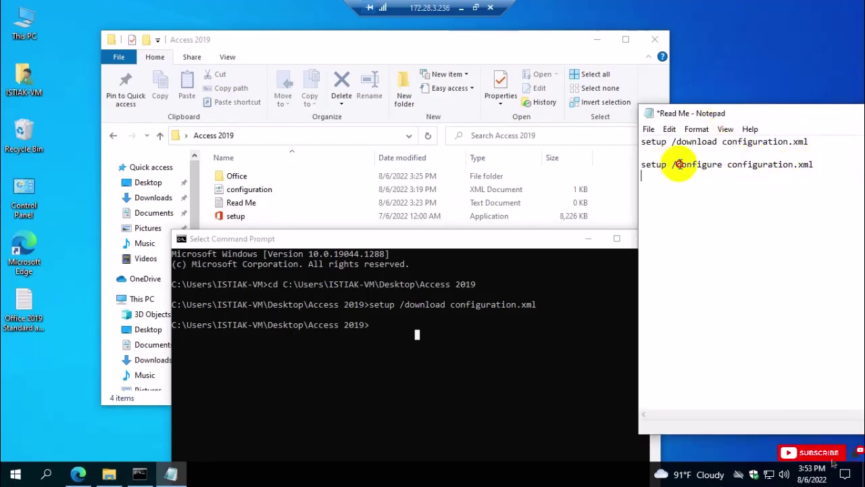
drag(677, 164, 722, 164)
click(728, 165)
double_click(759, 164)
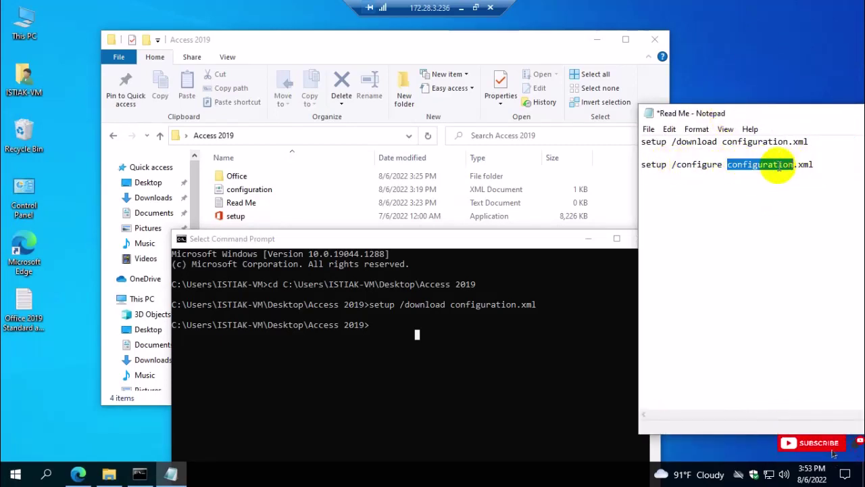
drag(814, 164, 647, 165)
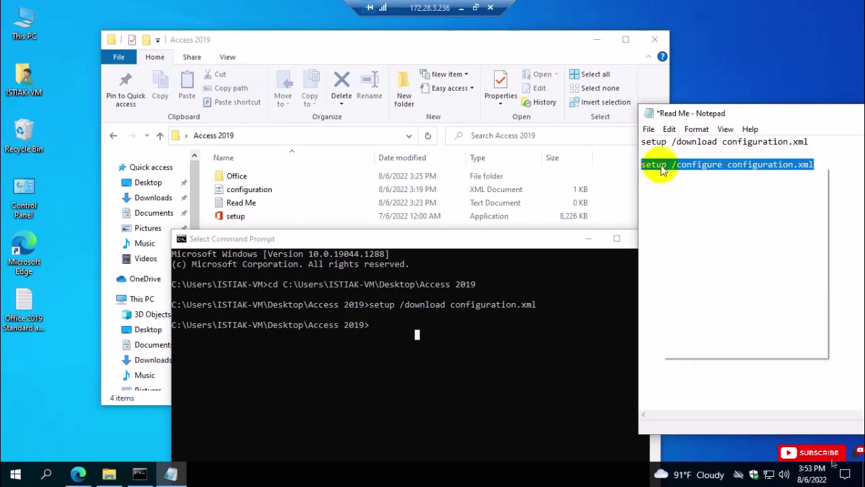
right_click(662, 170)
click(696, 202)
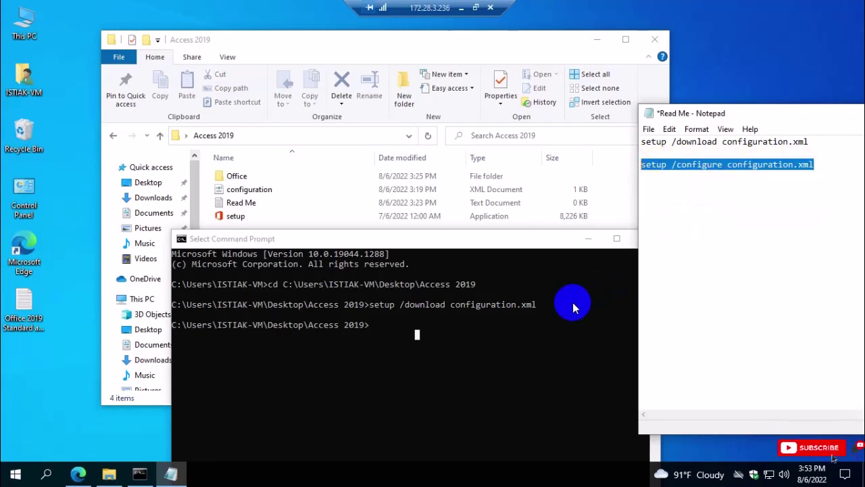
Run "setup /configure configuration.xml" in Command Prompt and allow Microsoft Office to make changes to the device.
click(455, 334)
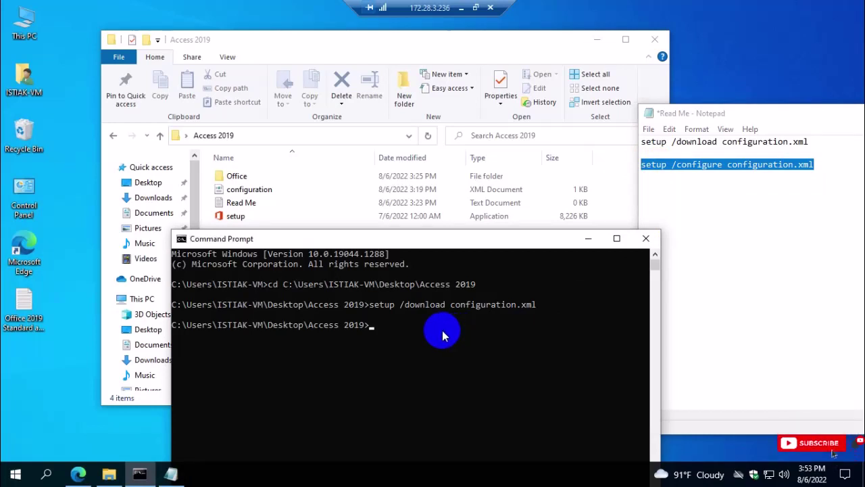
right_click(702, 167)
click(730, 204)
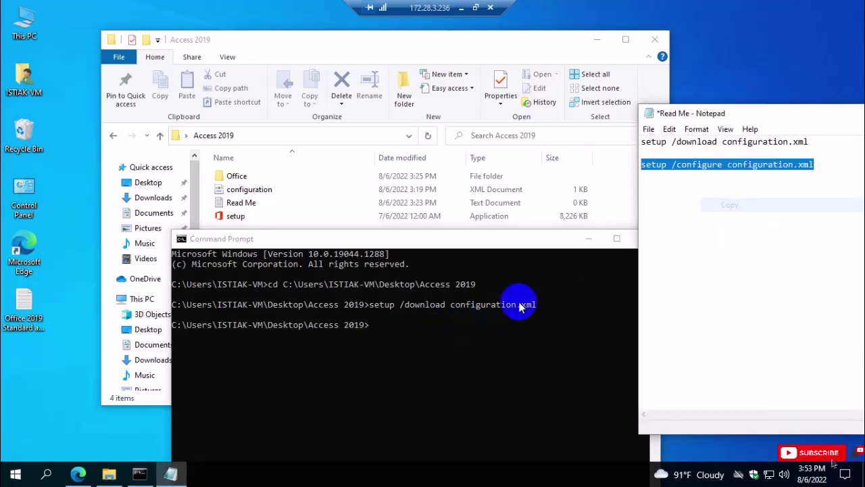
click(422, 332)
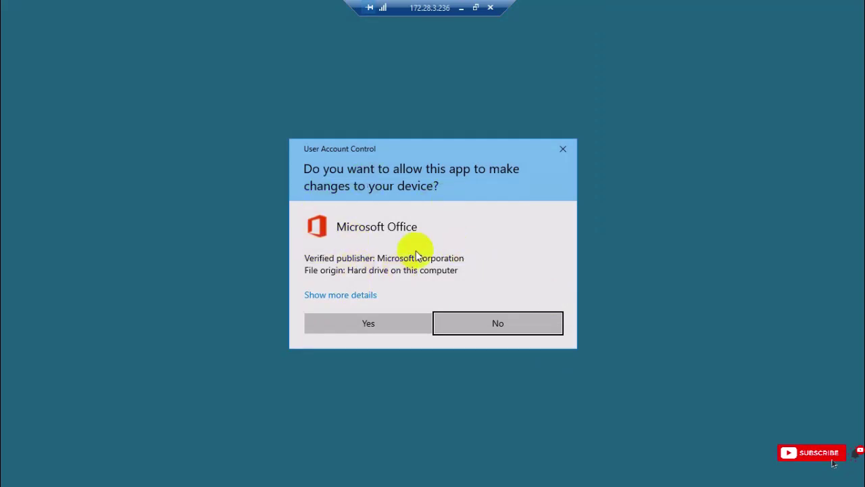
click(373, 325)
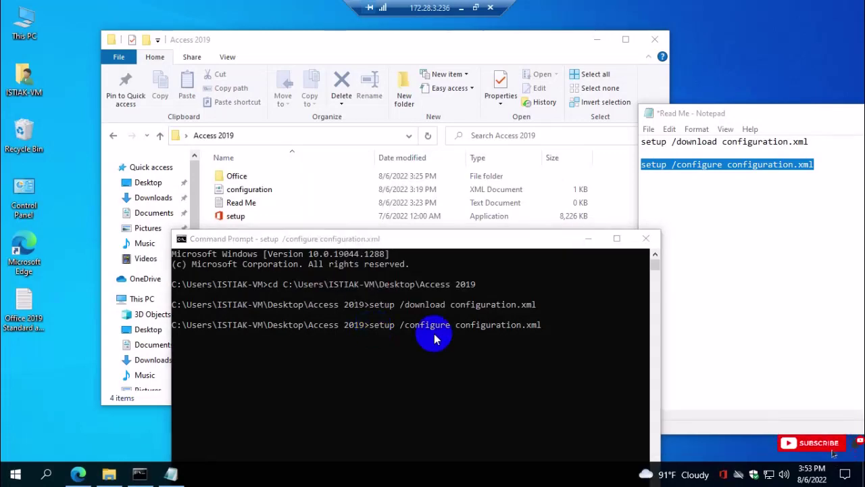
Minimize Command Prompt, the Access 2019 folder and the Read Me note to uncover the Office installation window.
click(589, 239)
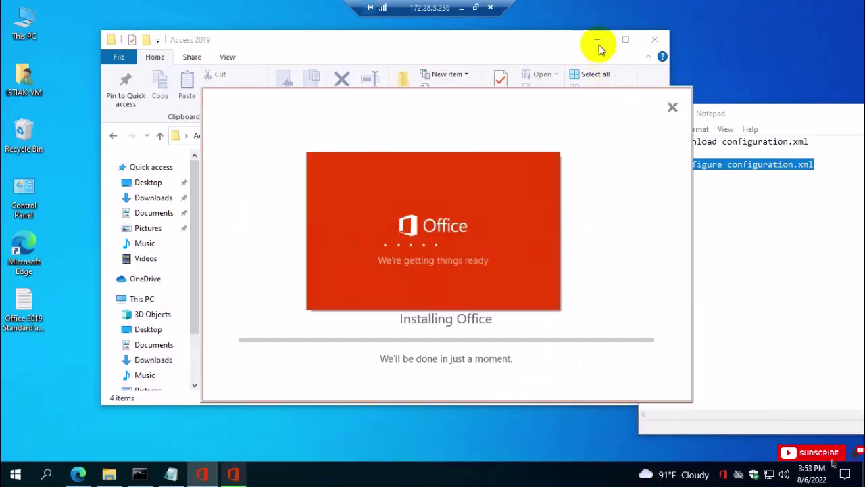
click(597, 40)
click(736, 112)
drag(736, 112, 598, 63)
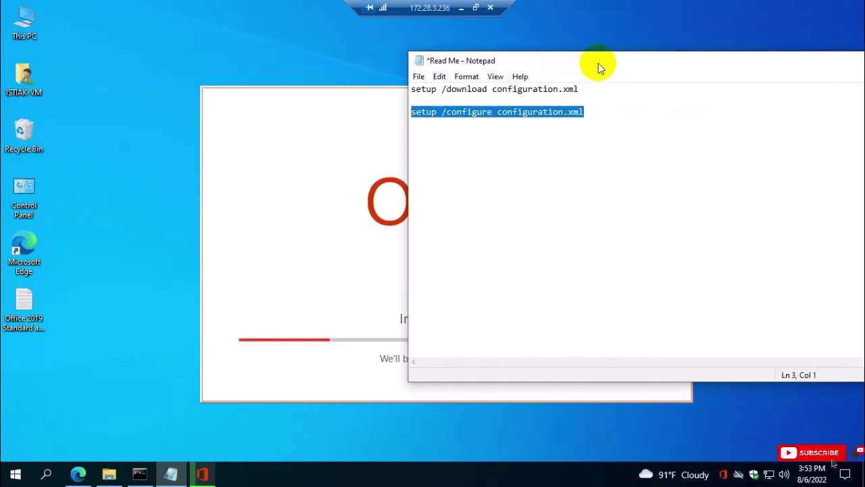
drag(744, 65, 622, 62)
click(792, 57)
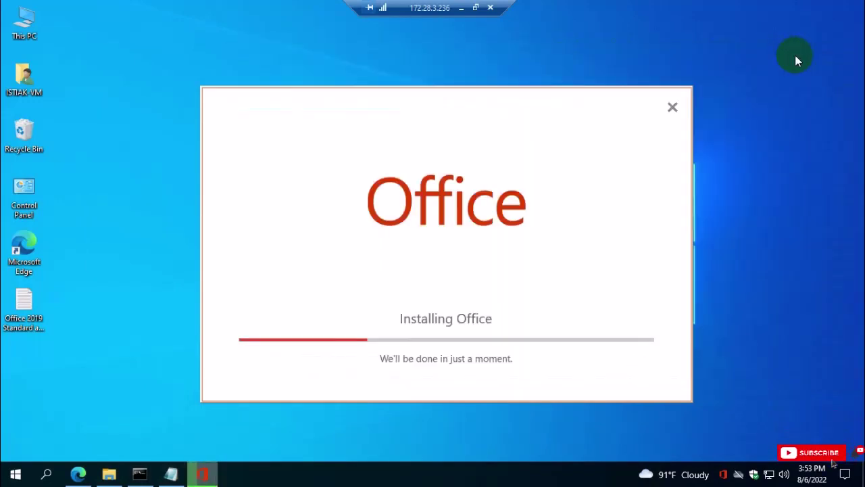
Reposition the Office installation window, check the Office notification icon and refresh the desktop during the installation.
drag(446, 91, 412, 66)
click(718, 476)
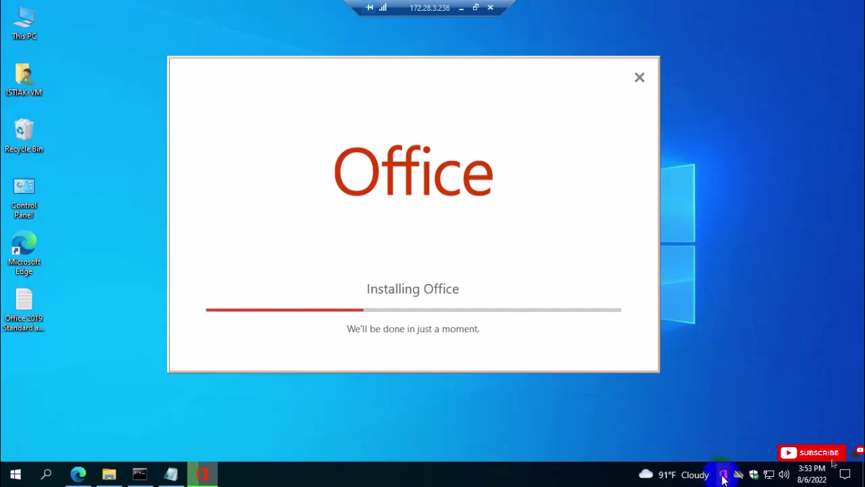
right_click(771, 120)
click(770, 156)
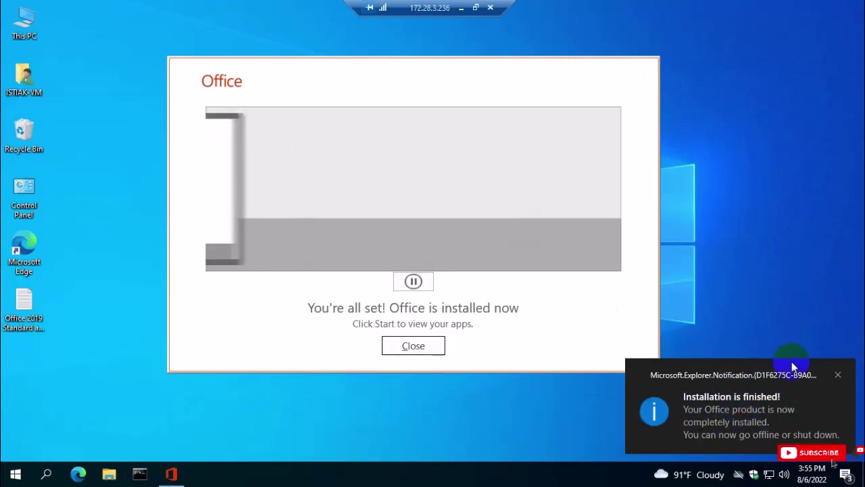
Refresh the desktop, close the completed Office installer and dismiss its installation notification.
right_click(720, 225)
click(746, 253)
click(406, 344)
click(840, 376)
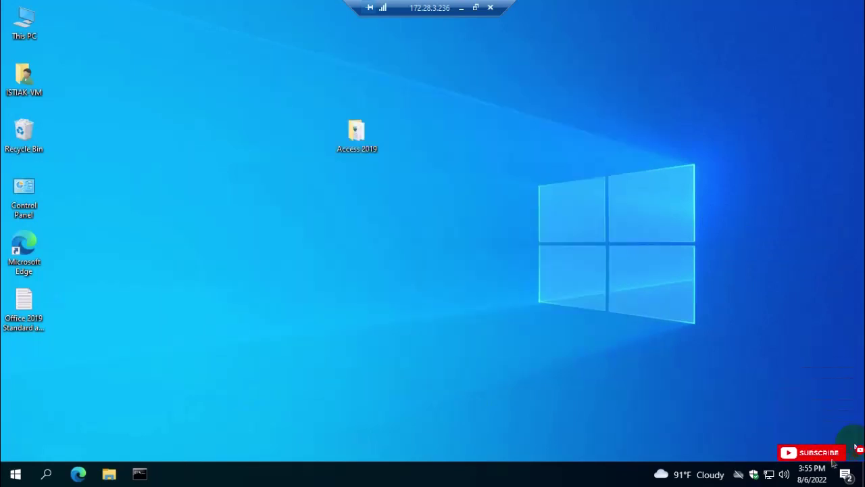
Clear all notifications in the notification centre and refresh the desktop.
click(845, 475)
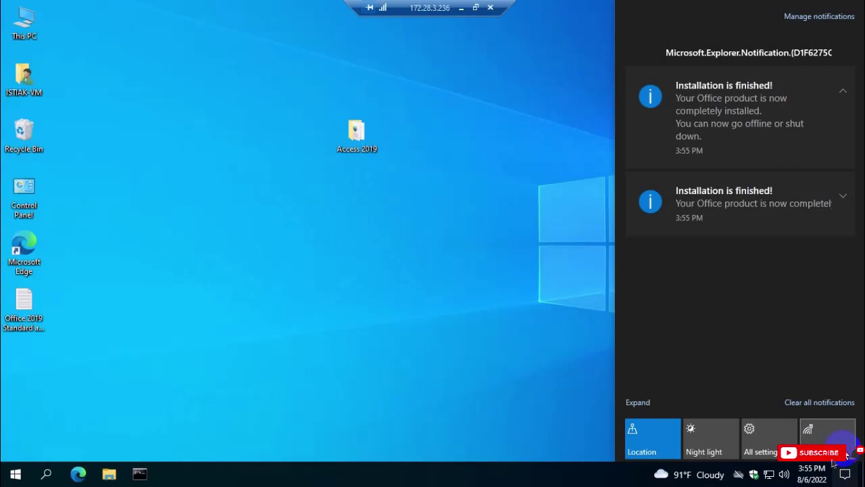
click(844, 404)
click(406, 233)
right_click(350, 220)
click(383, 253)
Check for Microsoft Access 2019 - en-us among the installed programs in Control Panel, and close the window.
click(24, 197)
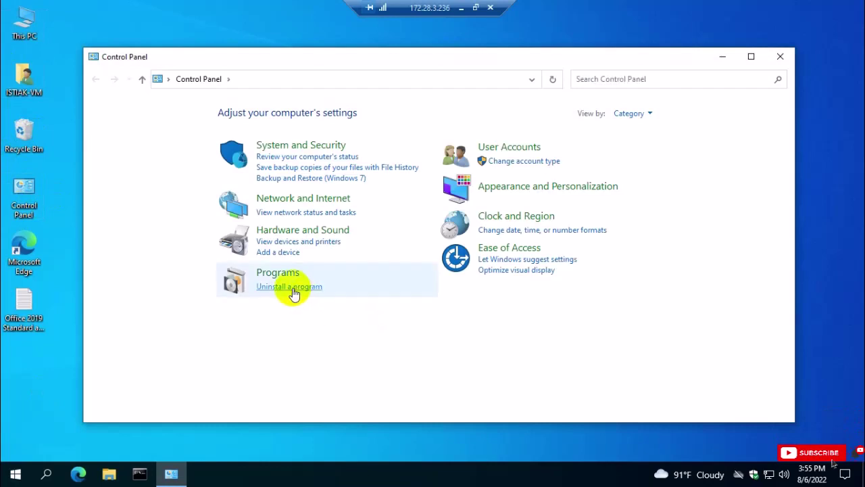
click(292, 286)
click(253, 193)
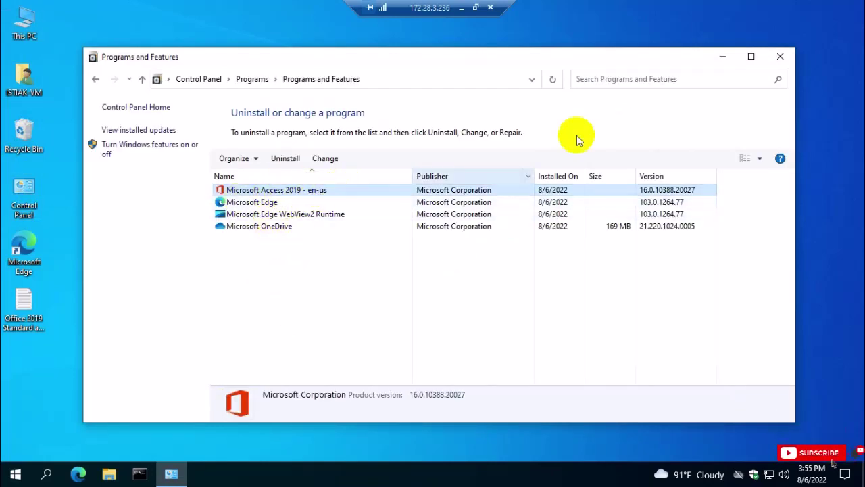
click(779, 58)
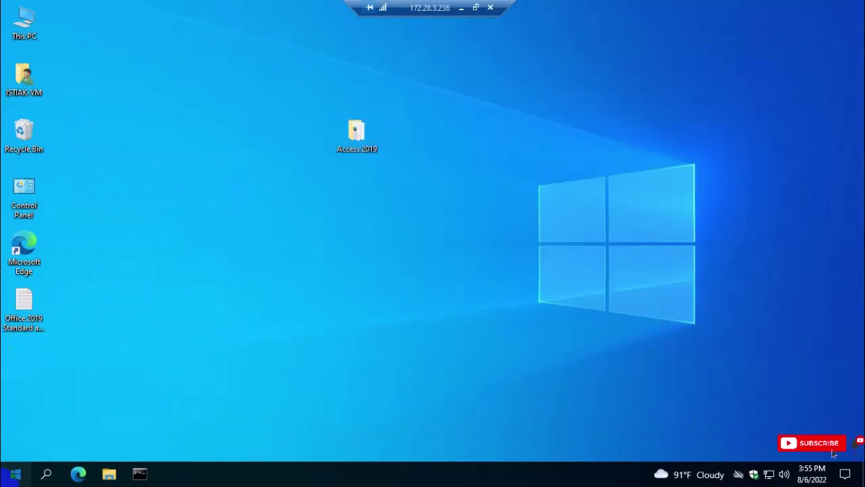
Start Access and page through the template previews from Blank database to Students, accepting the Microsoft Office License Agreement.
click(15, 474)
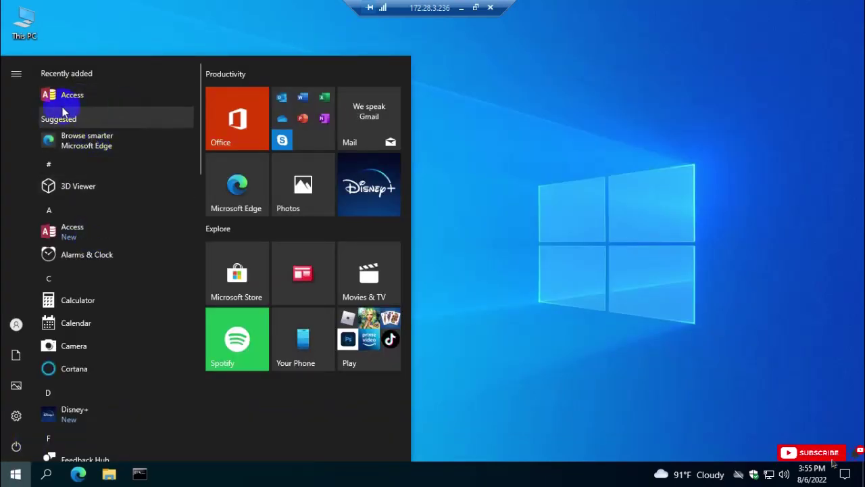
click(75, 233)
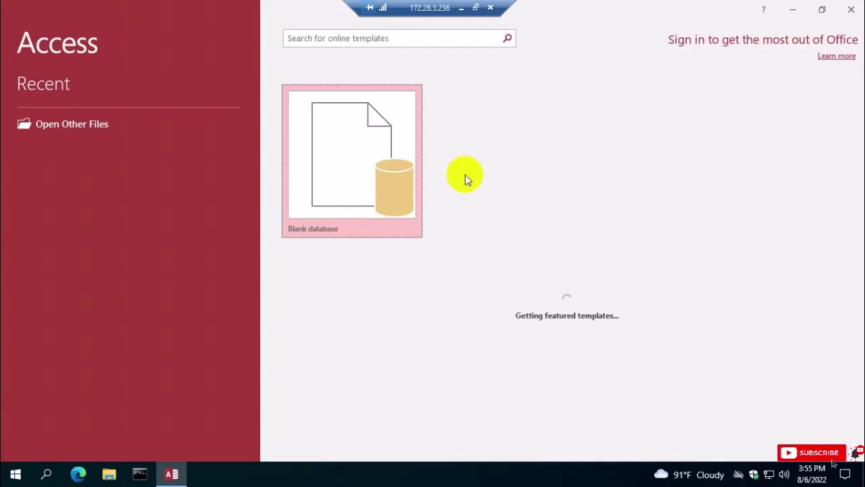
click(348, 166)
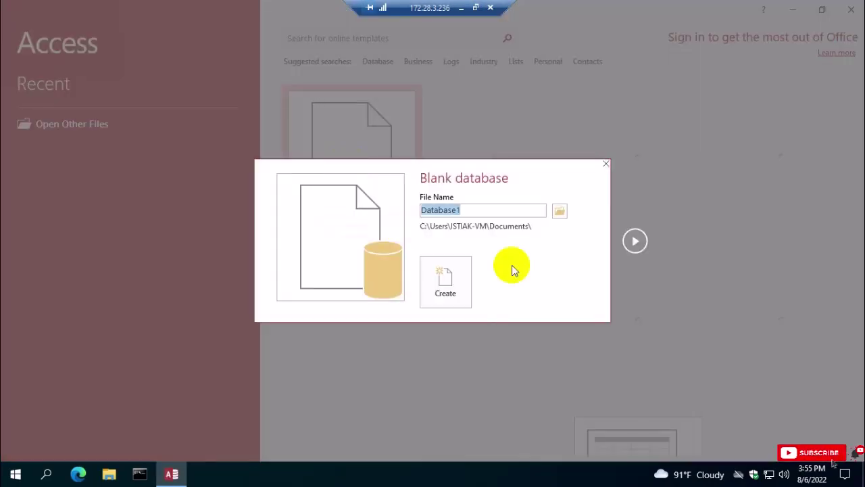
click(635, 240)
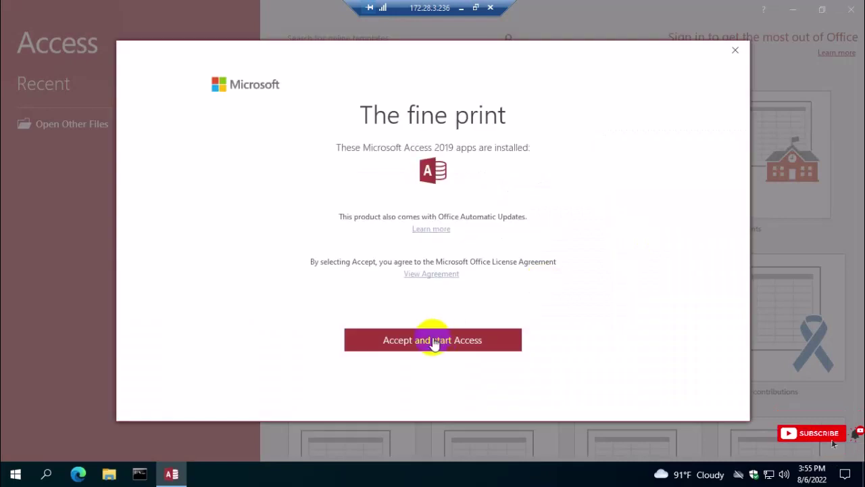
click(432, 340)
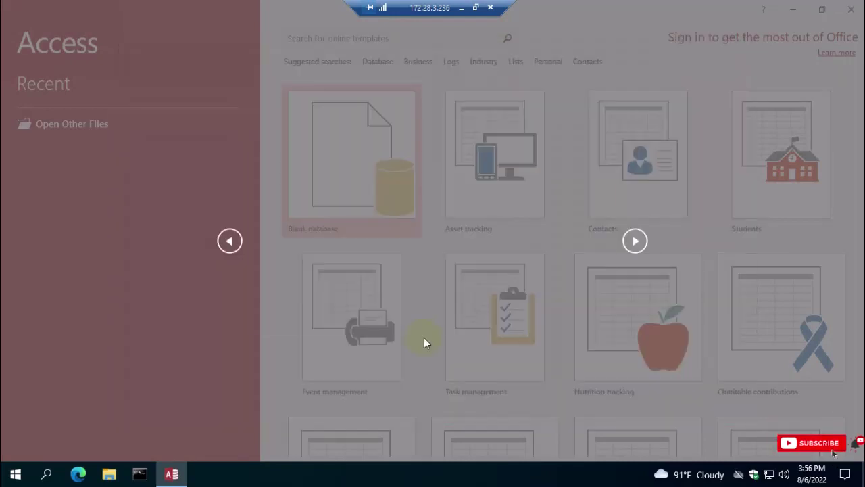
click(634, 241)
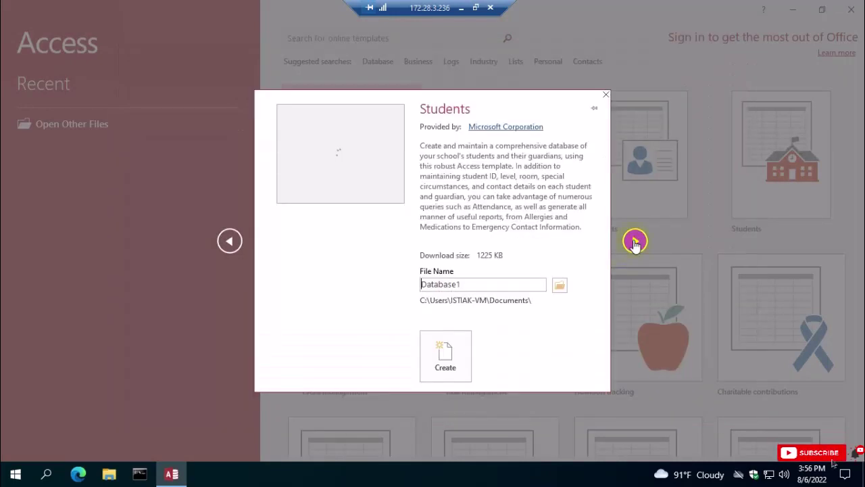
Advance to the event database template, close the Your privacy option notice, and create Database1 from the template.
click(635, 240)
click(661, 373)
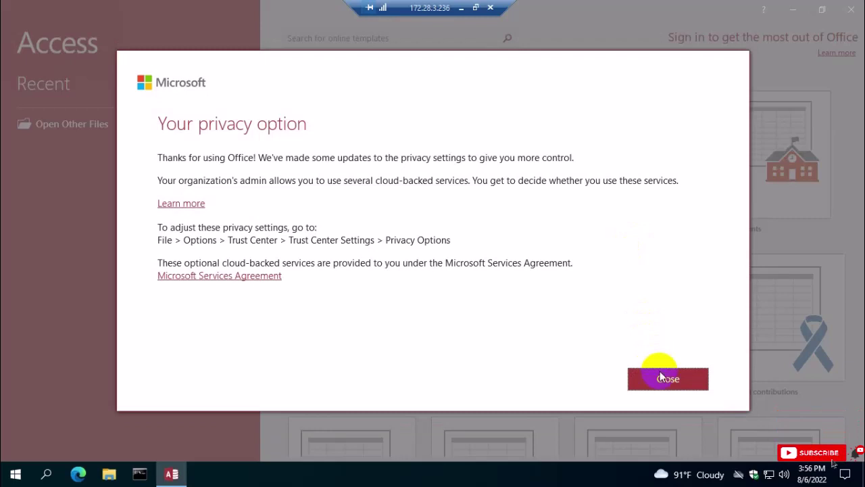
click(445, 348)
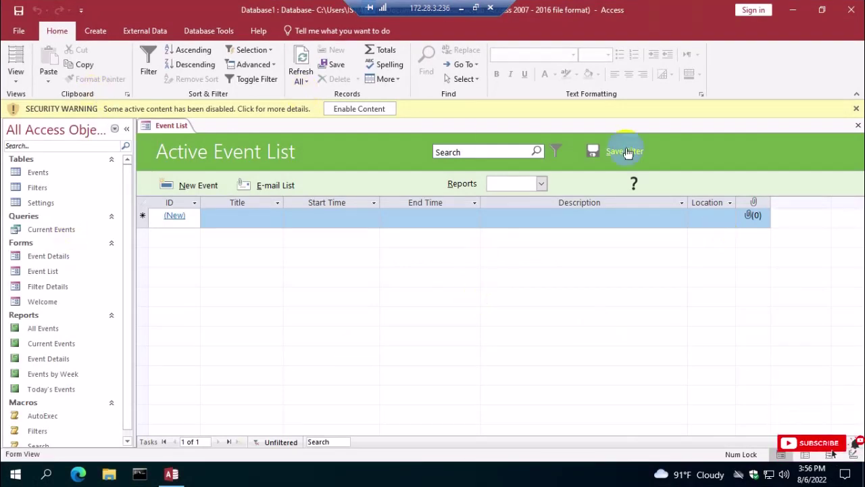
Examine the account's product and activation information, and open the product key entry, closing it without entering a key.
click(17, 30)
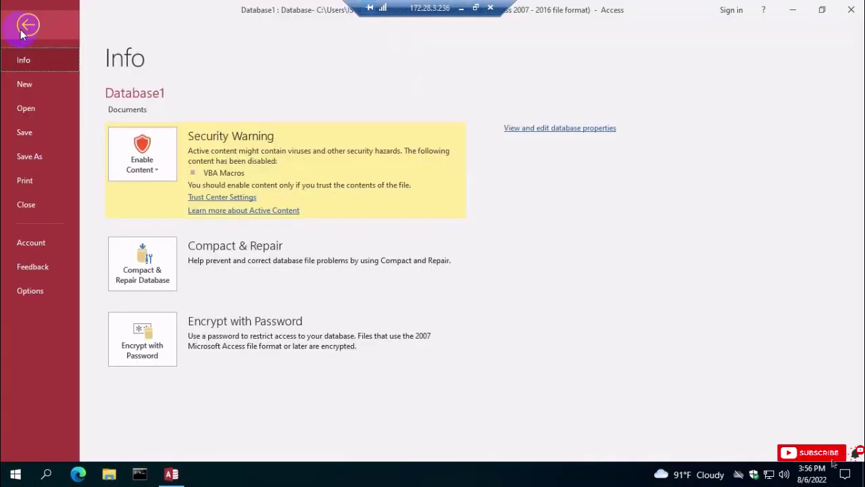
click(28, 244)
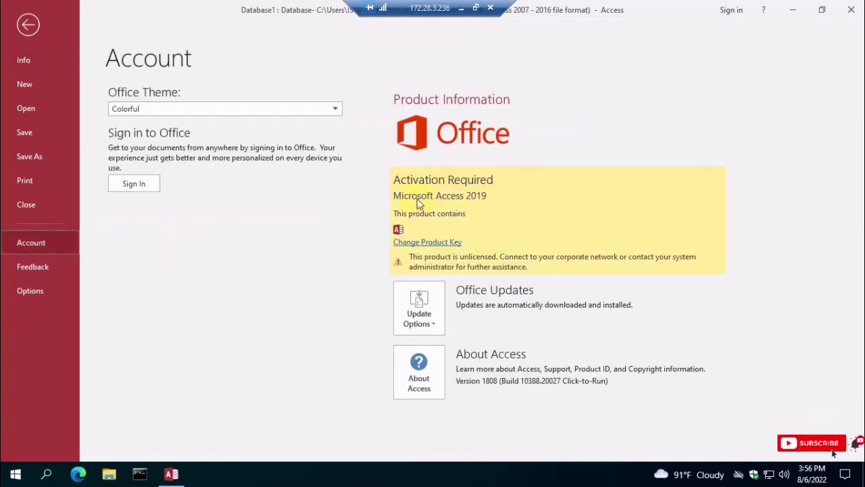
click(443, 243)
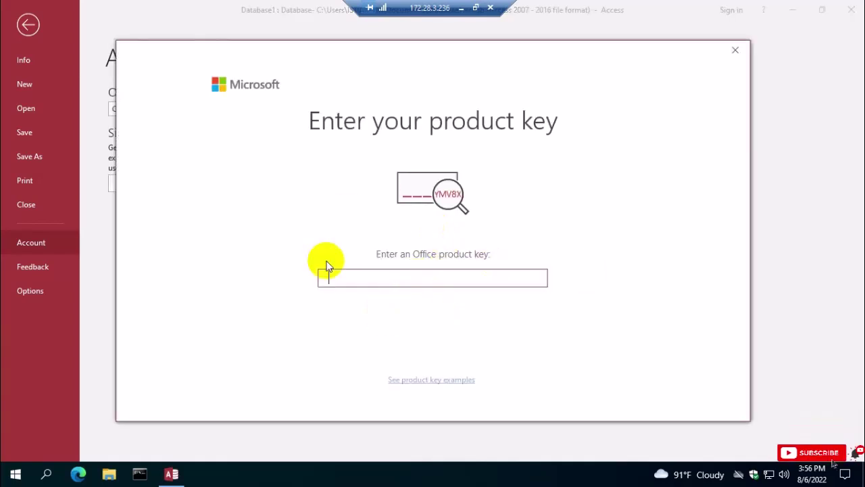
click(735, 50)
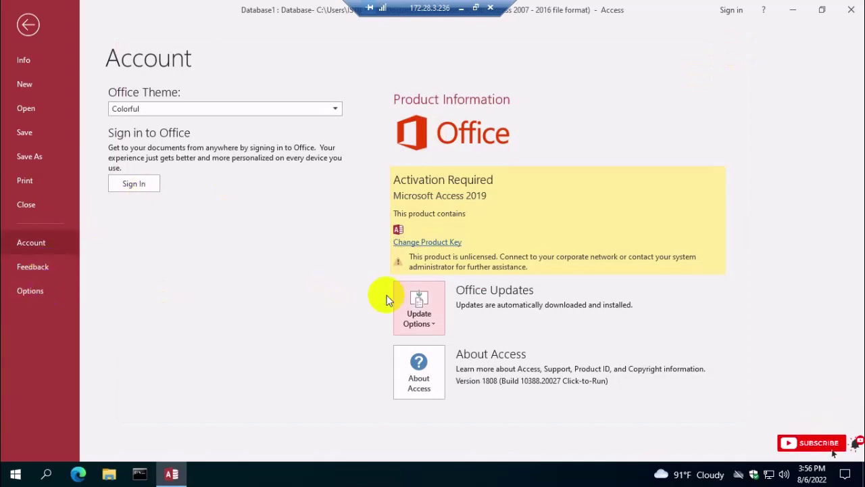
Check the version and license details in About Access, and close Access.
click(418, 382)
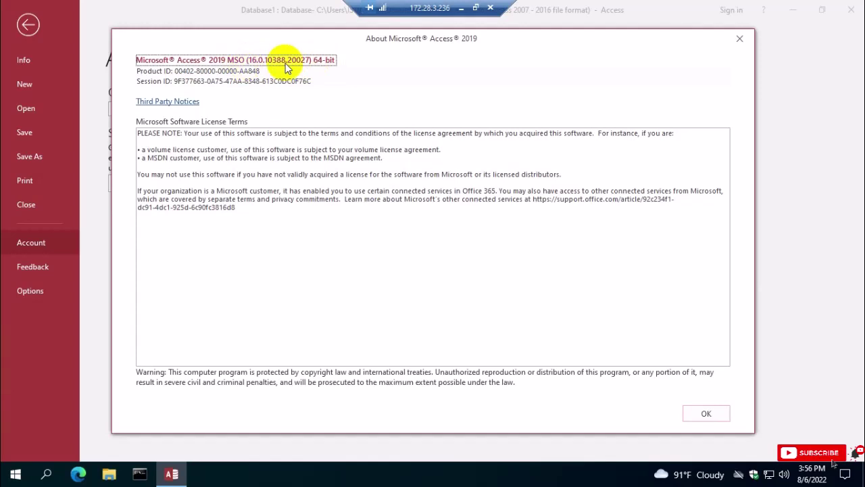
drag(201, 80, 310, 76)
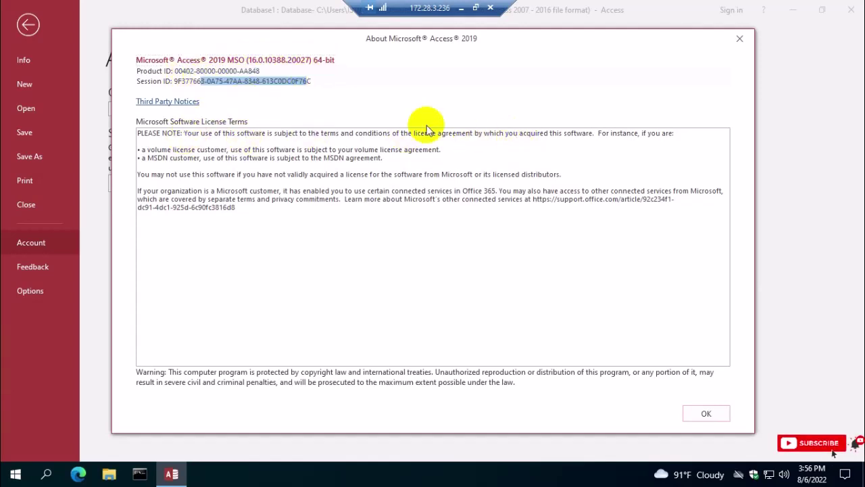
click(319, 62)
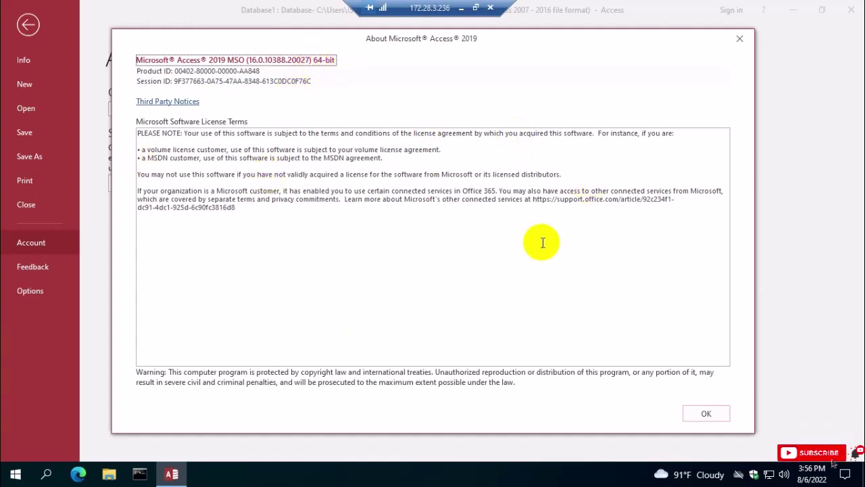
click(700, 416)
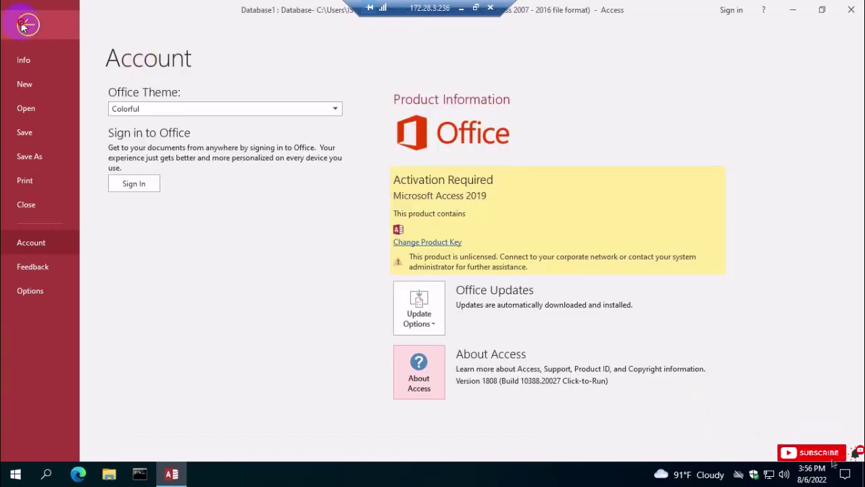
click(27, 25)
click(851, 10)
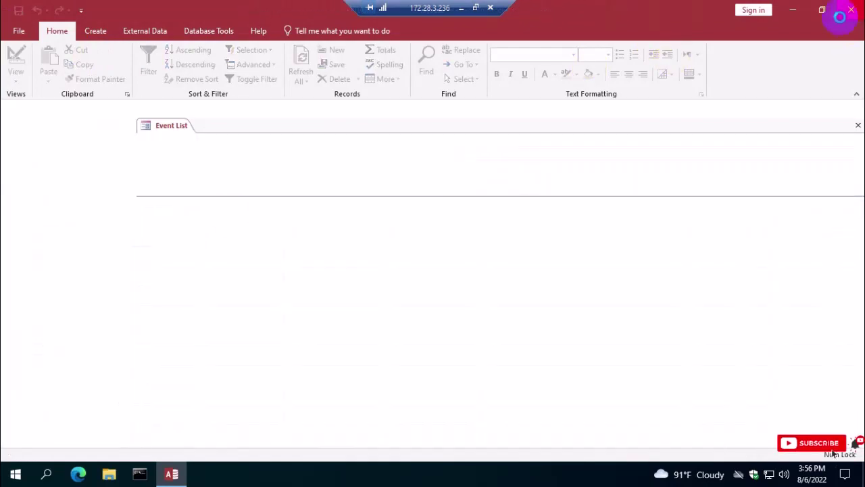
click(14, 473)
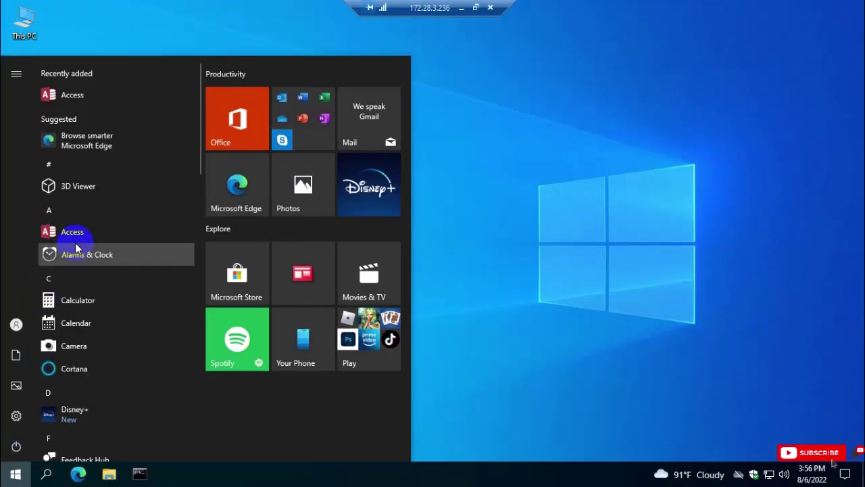
click(76, 248)
click(598, 29)
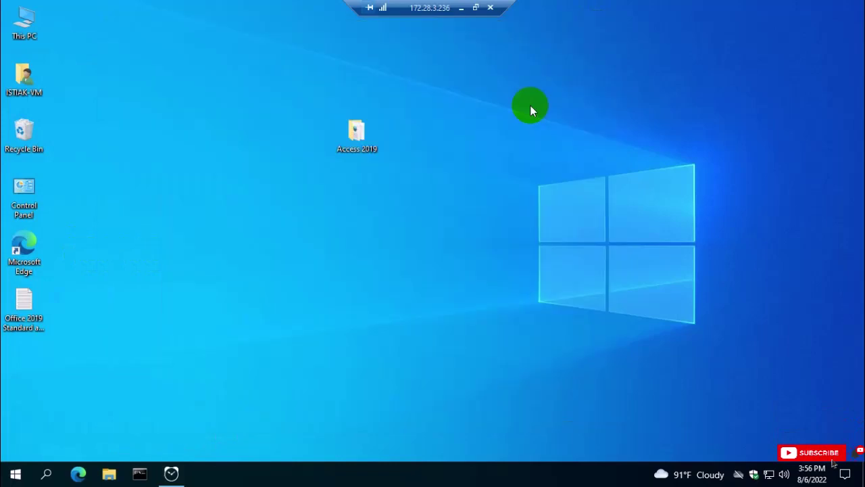
Start Access again and create a blank database named Database2.
click(10, 471)
click(85, 235)
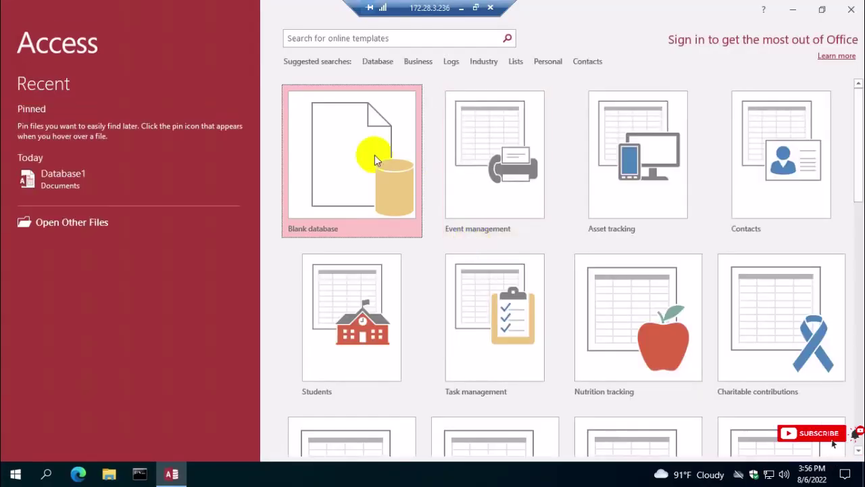
click(374, 154)
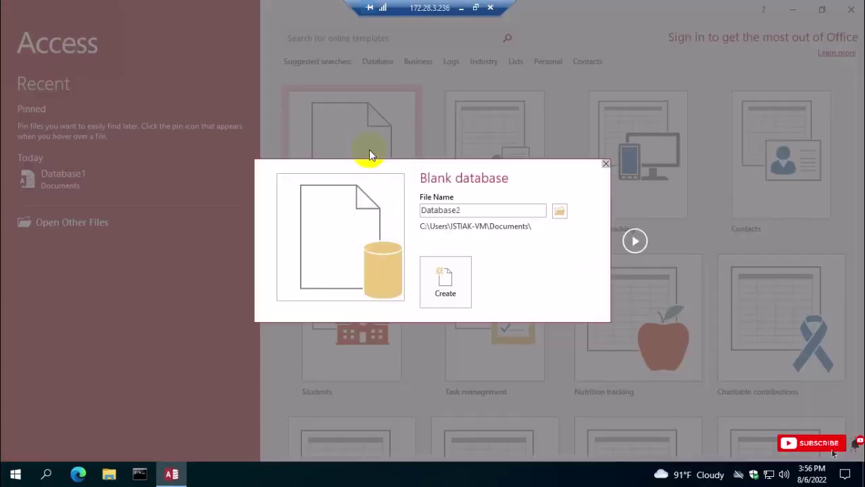
click(446, 281)
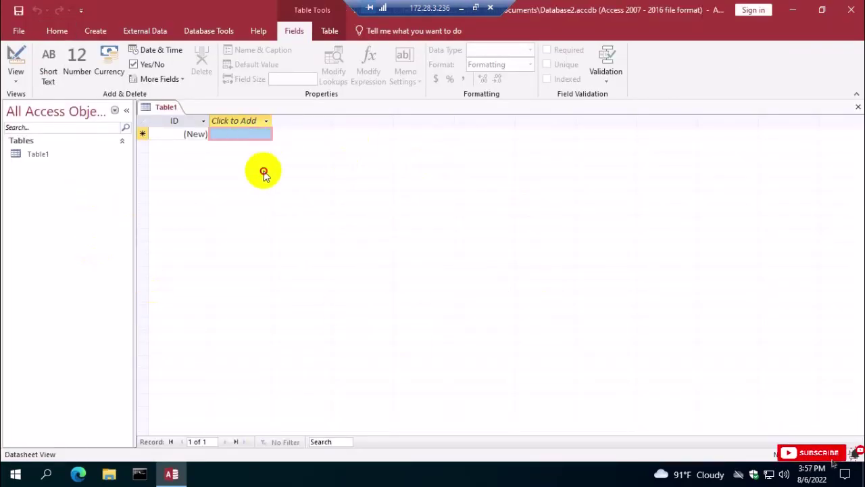
Enter "thanks for watching" in the new field of Table1's first record and widen its column to fit the text.
click(250, 135)
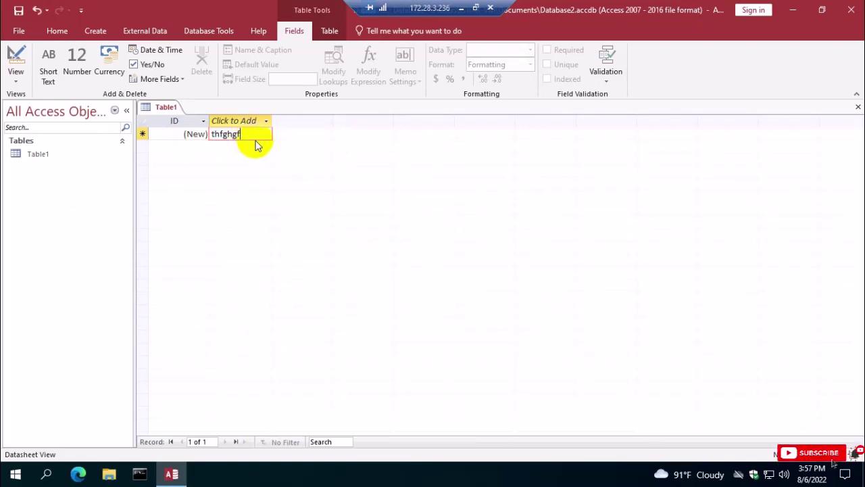
text(thfghgf)
double_click(225, 134)
text(thanks for )
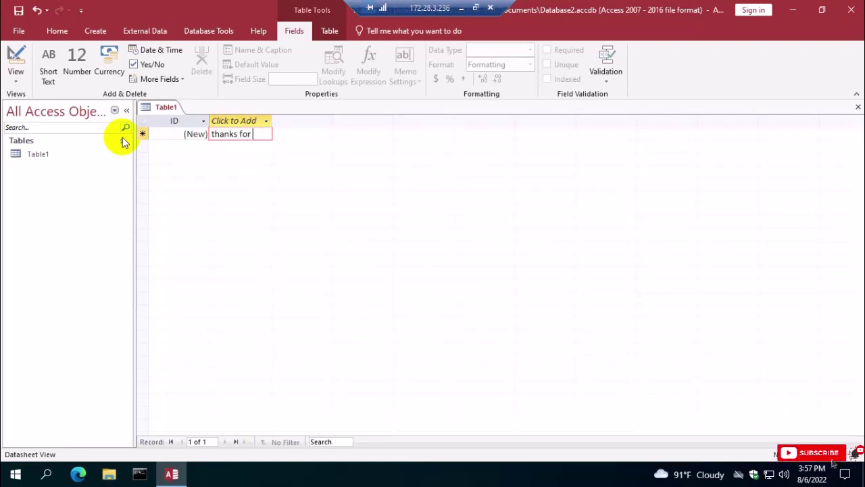
text(watching)
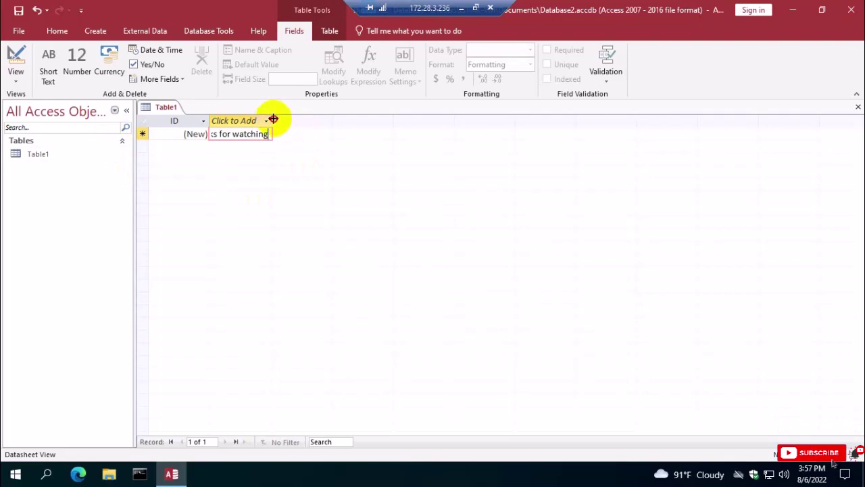
drag(273, 119, 357, 122)
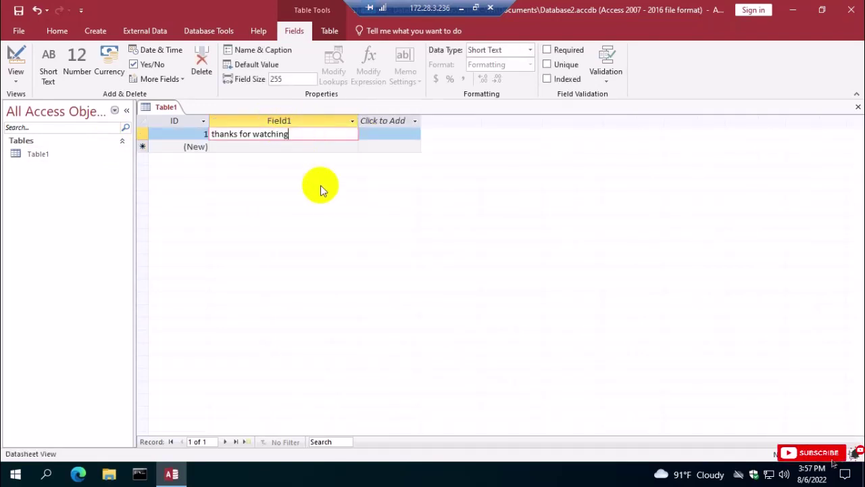
key(Return)
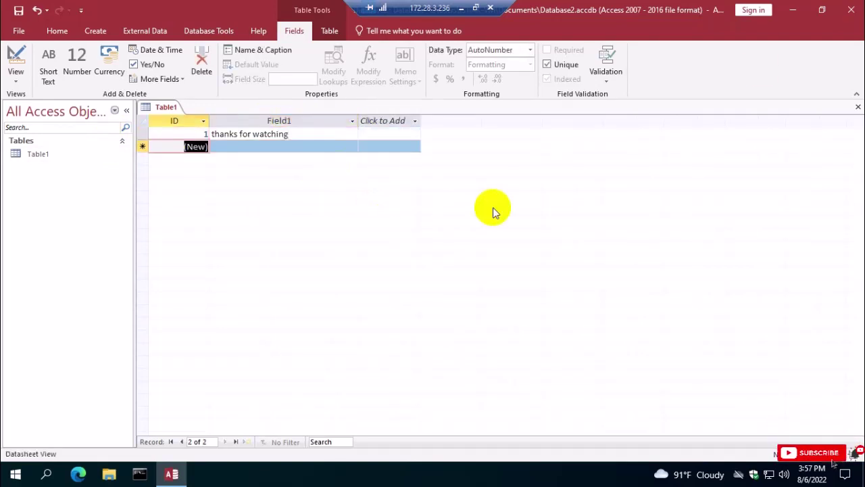